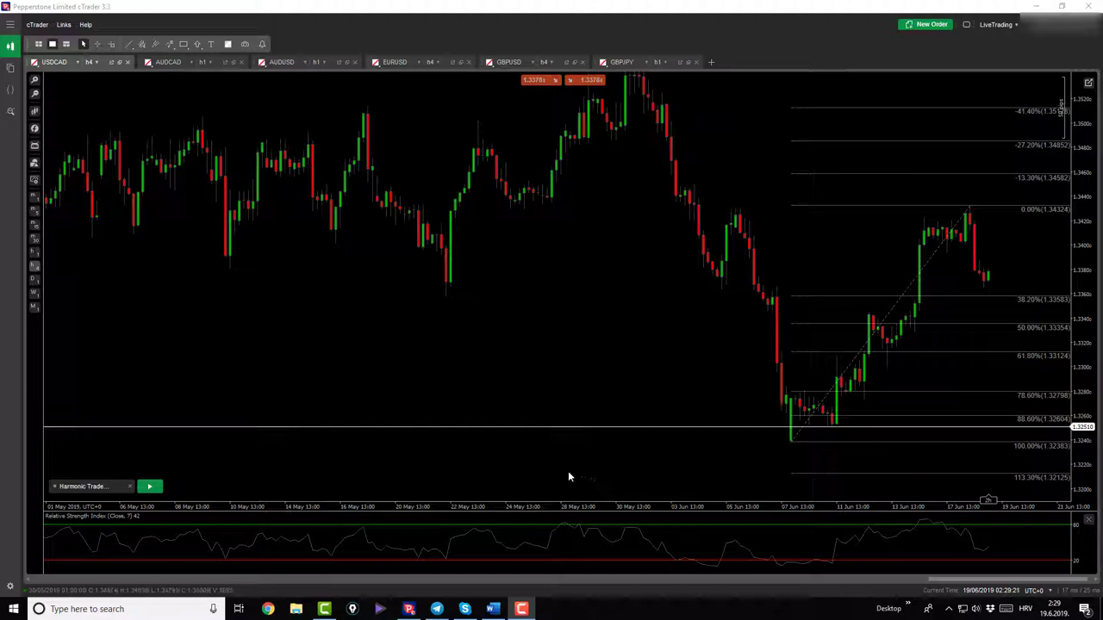
- Draw a historical USDCAD Bat pattern with the Harmonic Trader cBot and measure pips down from its entry
{"action": "left_click", "coordinate": [150, 486]}
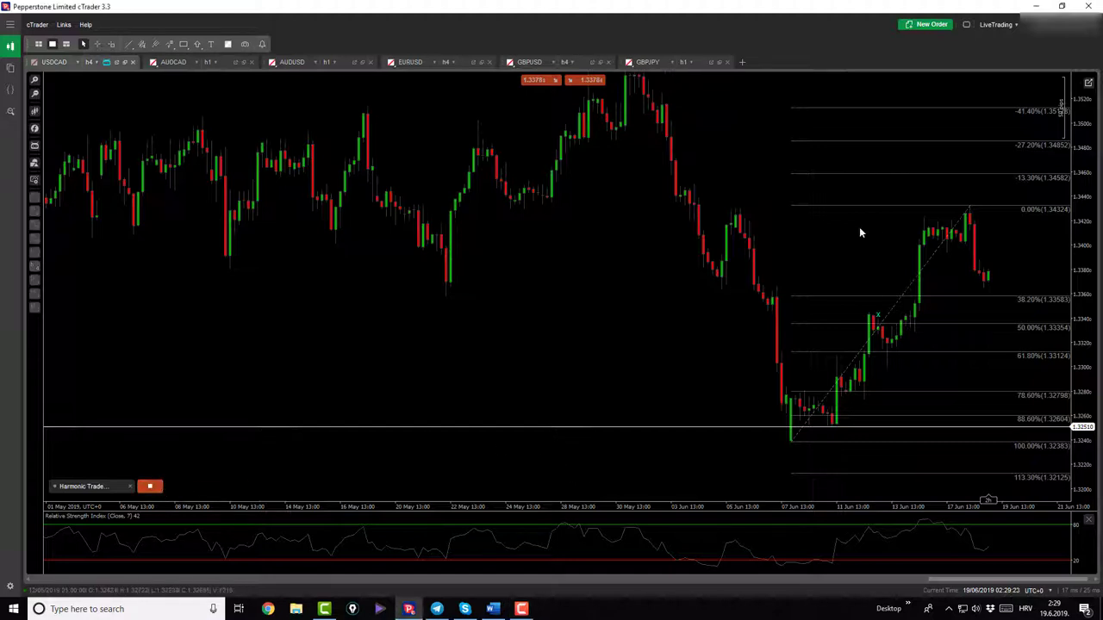
{"action": "left_click", "coordinate": [739, 203]}
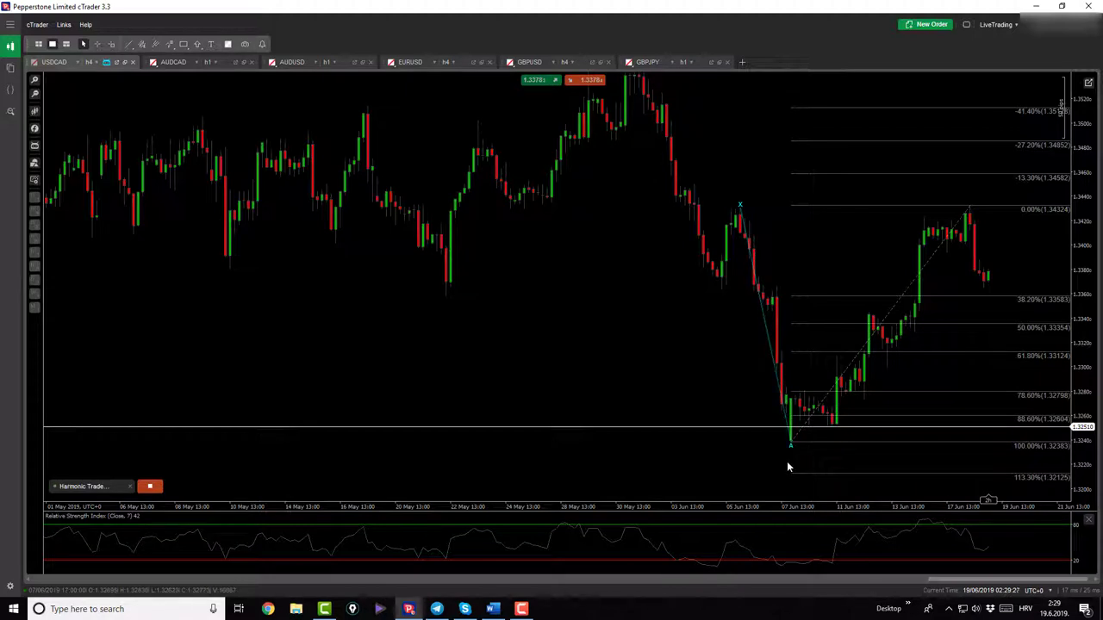
{"action": "left_click", "coordinate": [788, 466]}
{"action": "left_click", "coordinate": [867, 270]}
{"action": "left_click", "coordinate": [885, 375]}
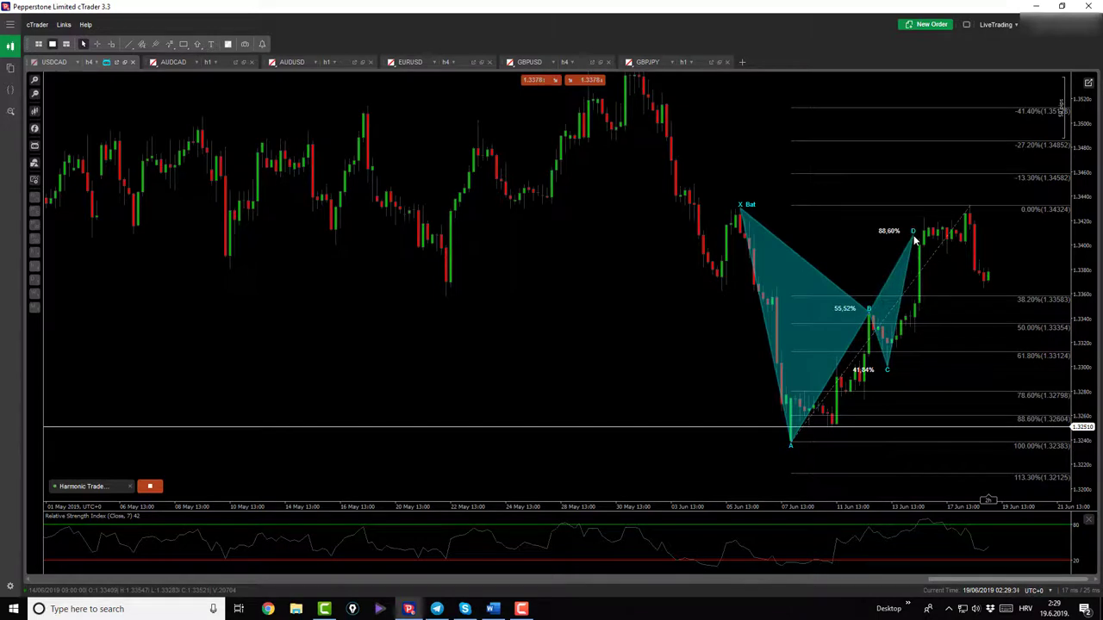
{"action": "left_click", "coordinate": [924, 245]}
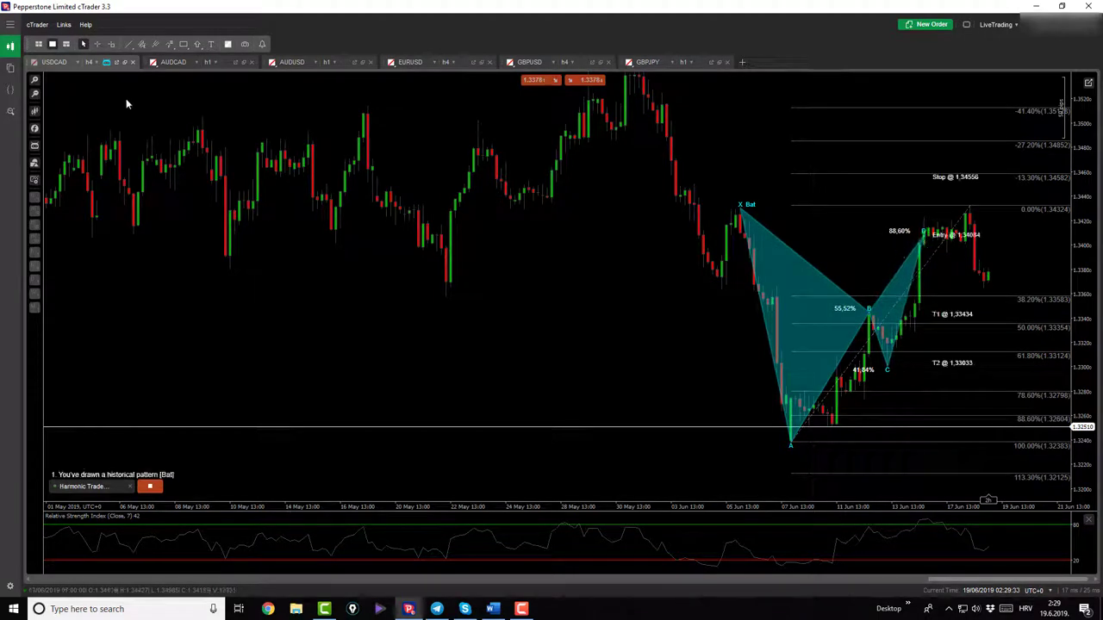
{"action": "left_click", "coordinate": [97, 44]}
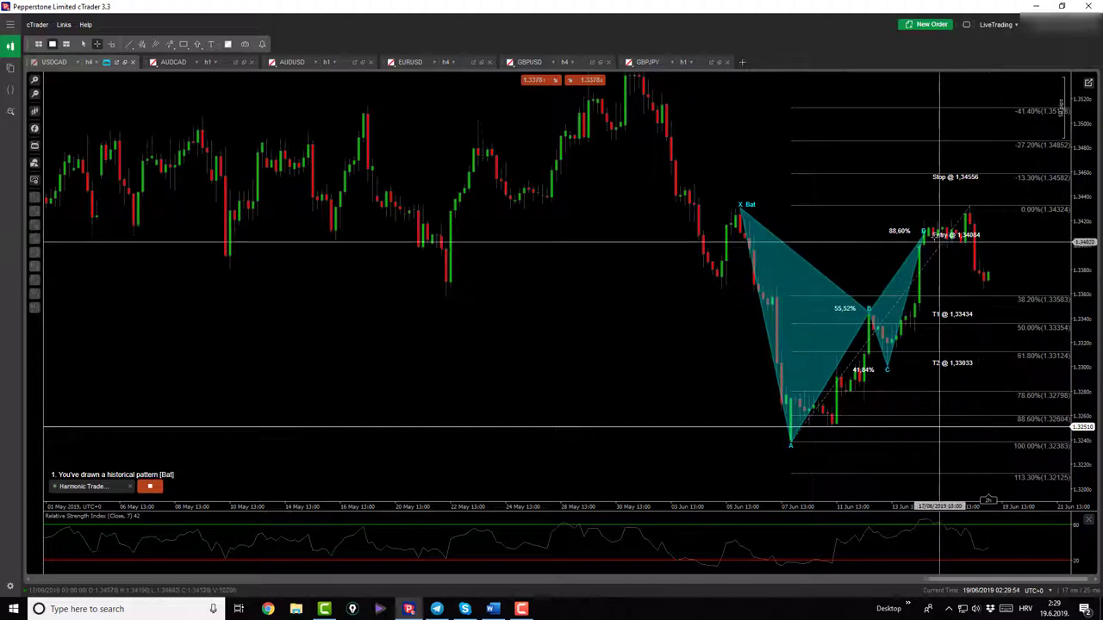
{"action": "left_click_drag", "start_coordinate": [925, 233], "coordinate": [978, 353]}
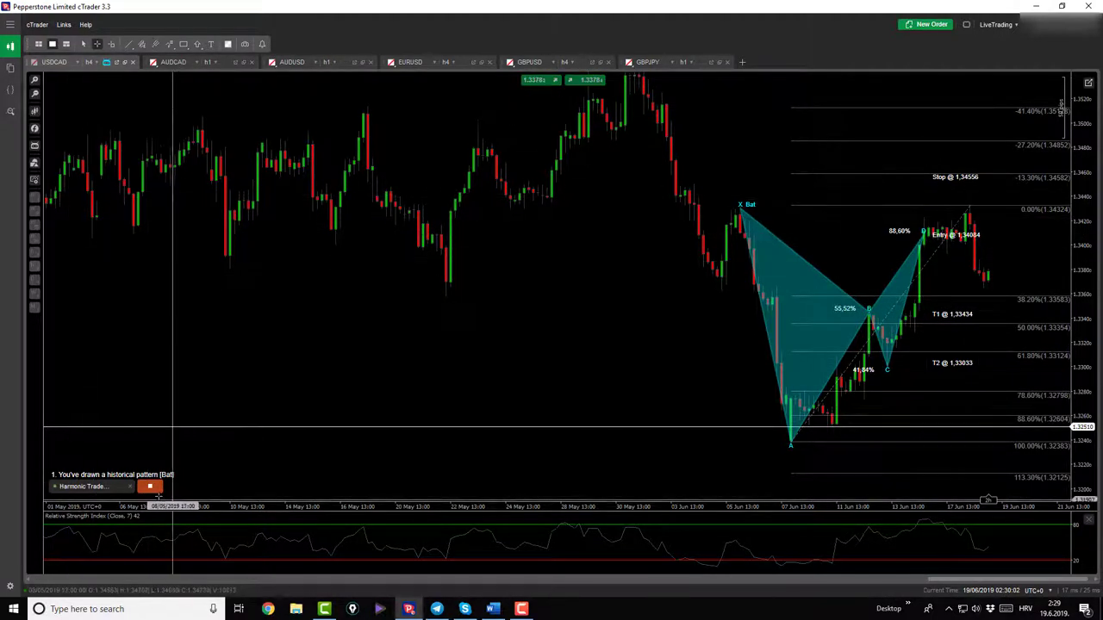
- Zoom out on AUDCAD and widen the grey Bat/Gartley zone rectangle further right
{"action": "left_click", "coordinate": [35, 259]}
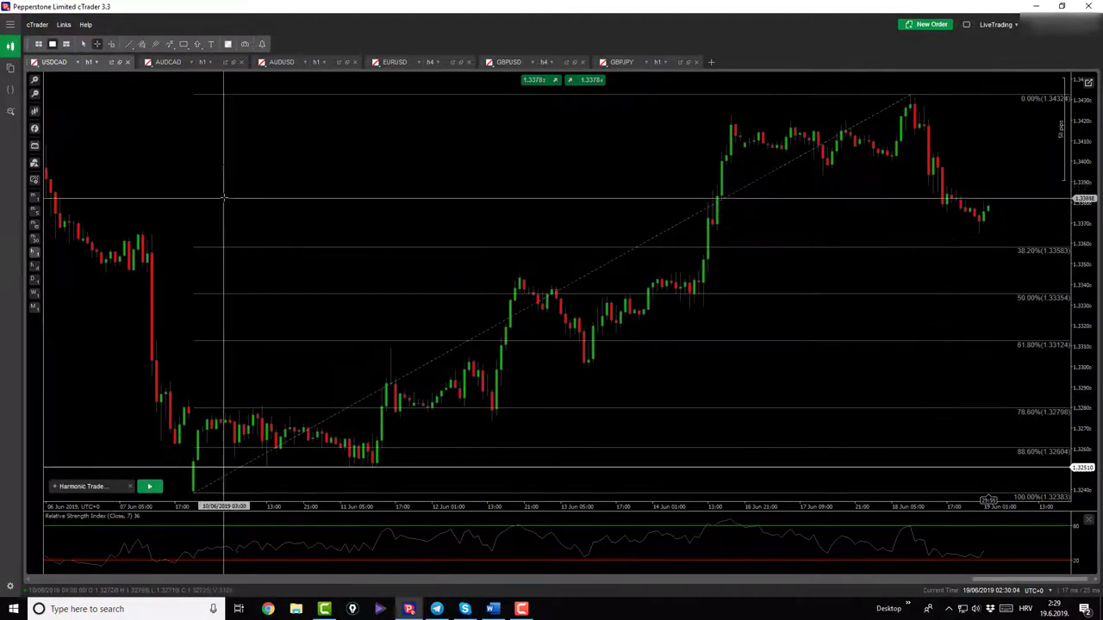
{"action": "left_click", "coordinate": [182, 64]}
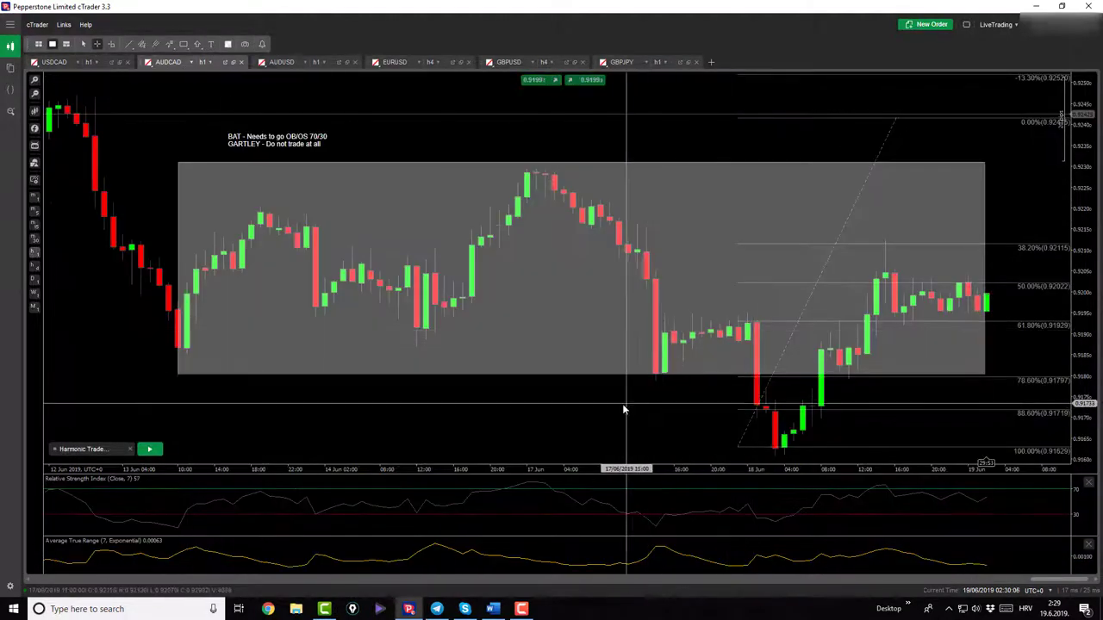
{"action": "left_click", "coordinate": [35, 93]}
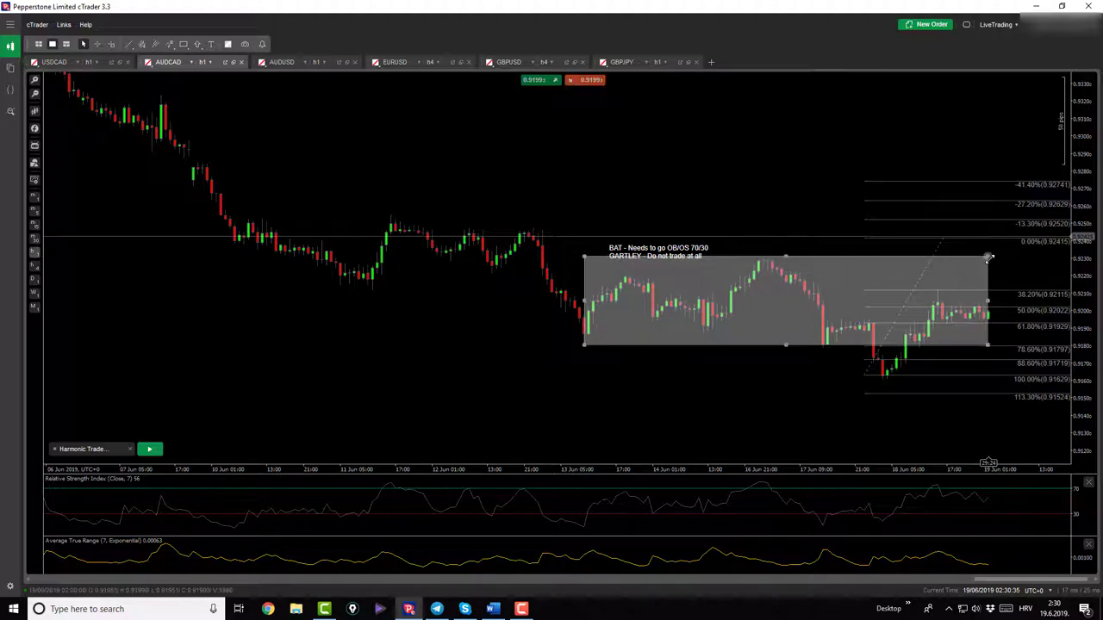
{"action": "left_click_drag", "start_coordinate": [989, 256], "coordinate": [1041, 257]}
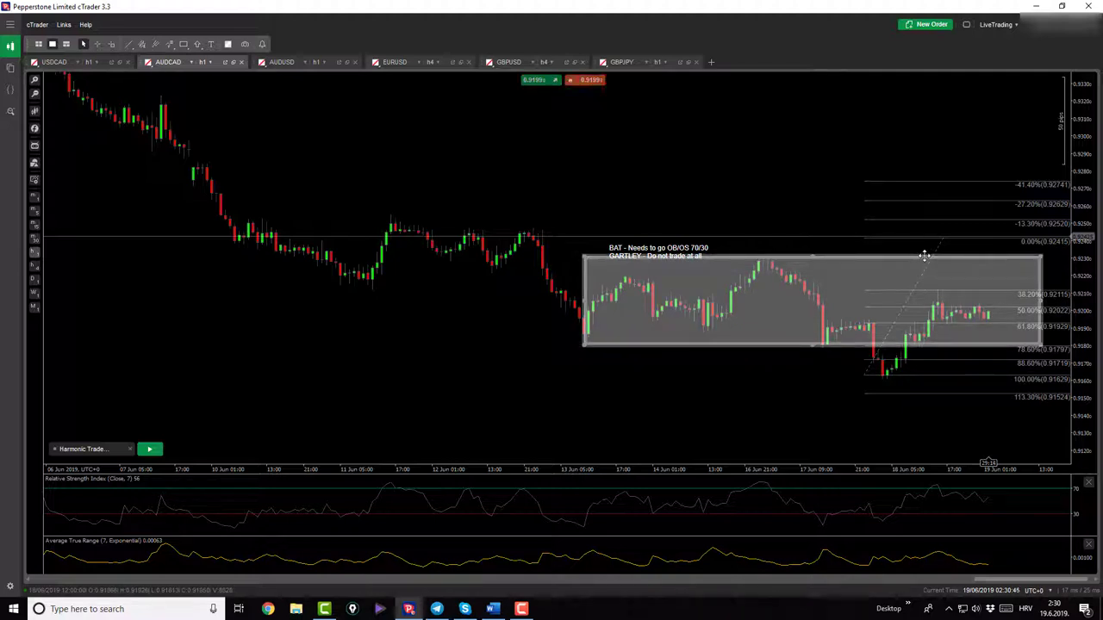
- On AUDUSD, stretch the grey zone rectangle right past the latest candles
{"action": "left_click", "coordinate": [309, 62]}
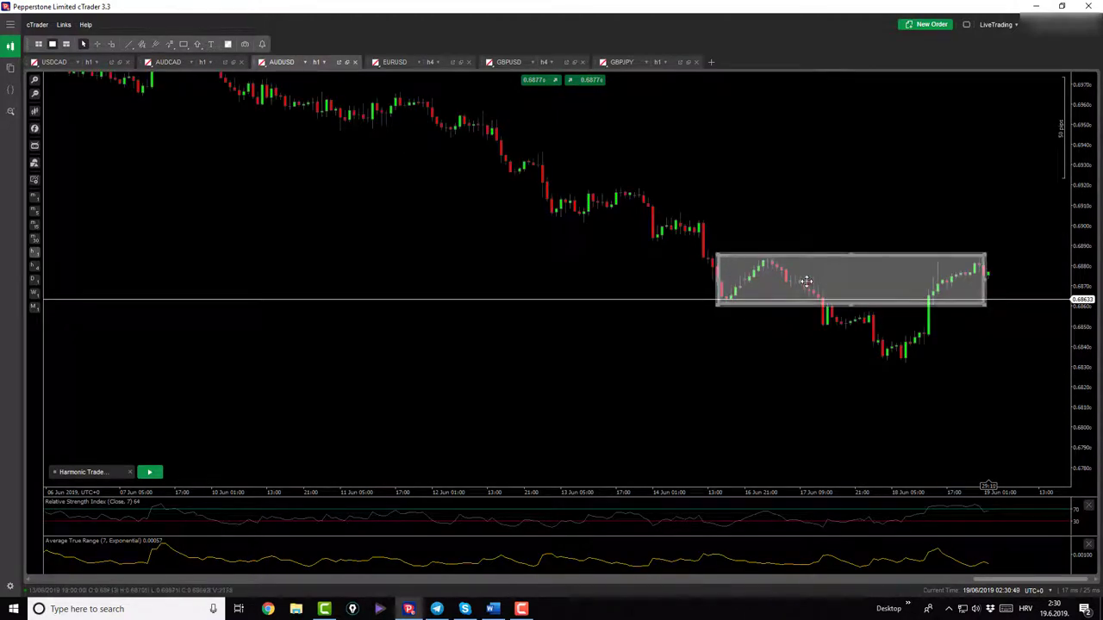
{"action": "left_click", "coordinate": [985, 256]}
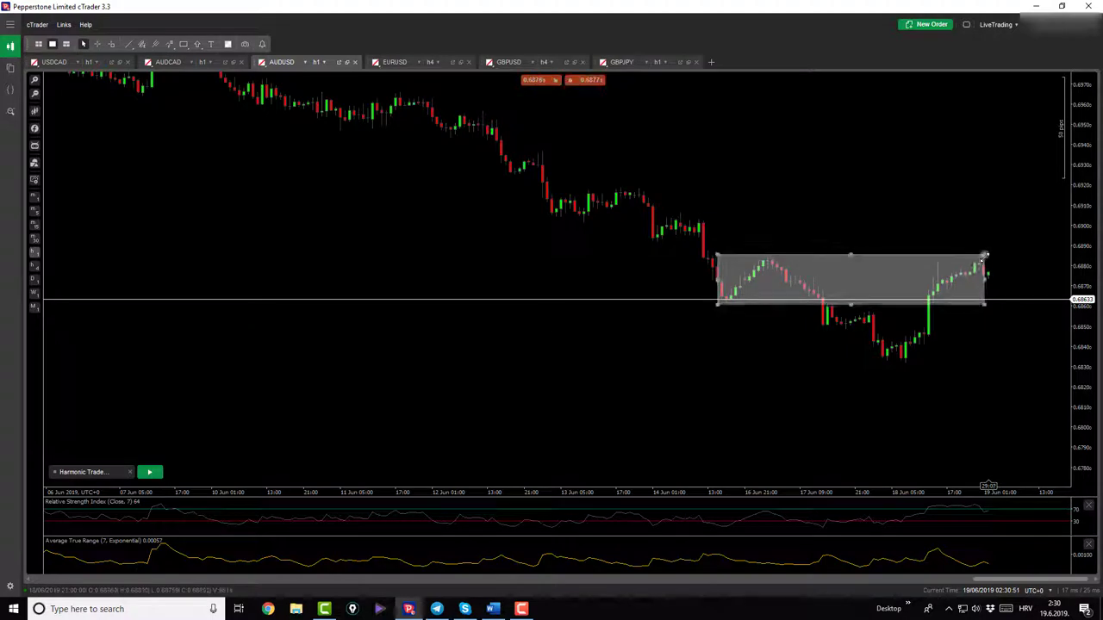
{"action": "left_click_drag", "start_coordinate": [985, 256], "coordinate": [1033, 256]}
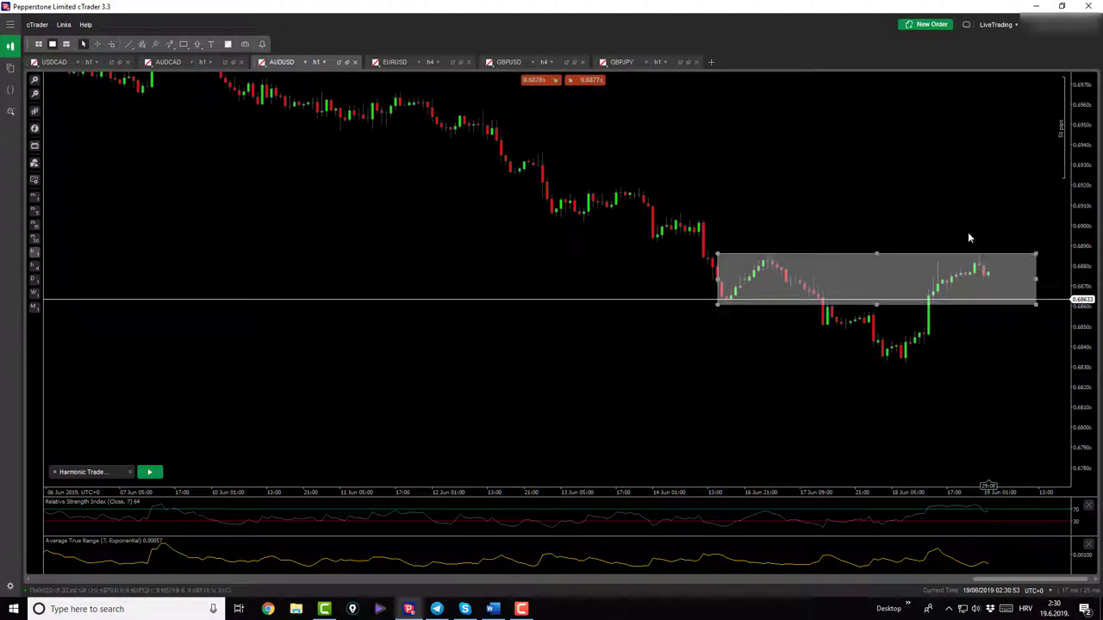
{"action": "left_click", "coordinate": [96, 44]}
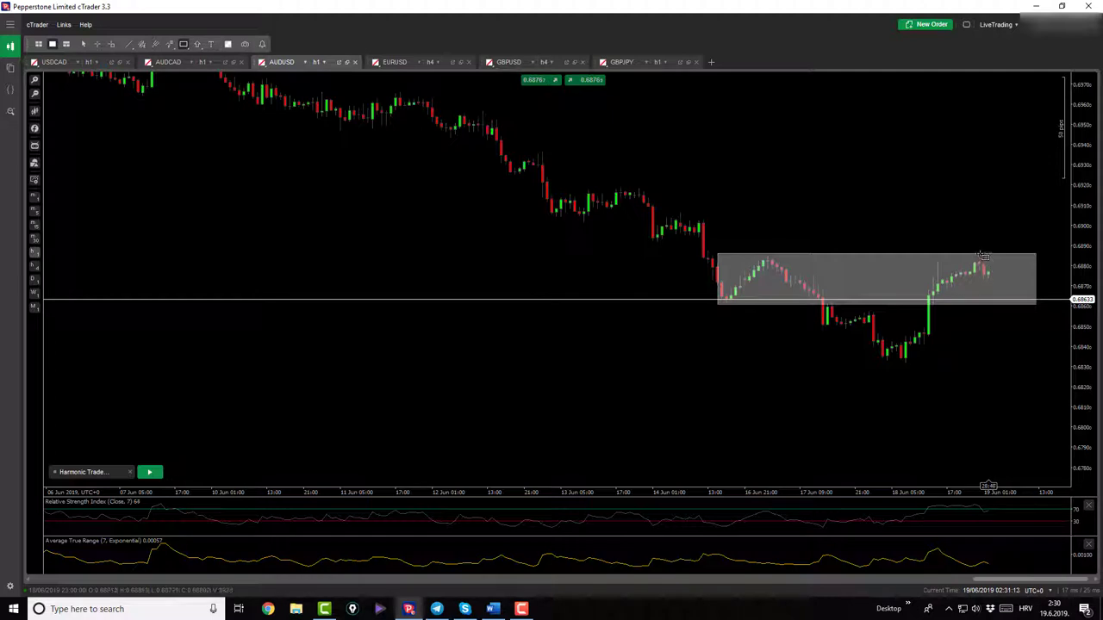
- Draw a narrow vertical rectangle above the grey zone at the latest AUDUSD candles and extend it down
{"action": "left_click_drag", "start_coordinate": [984, 256], "coordinate": [989, 222]}
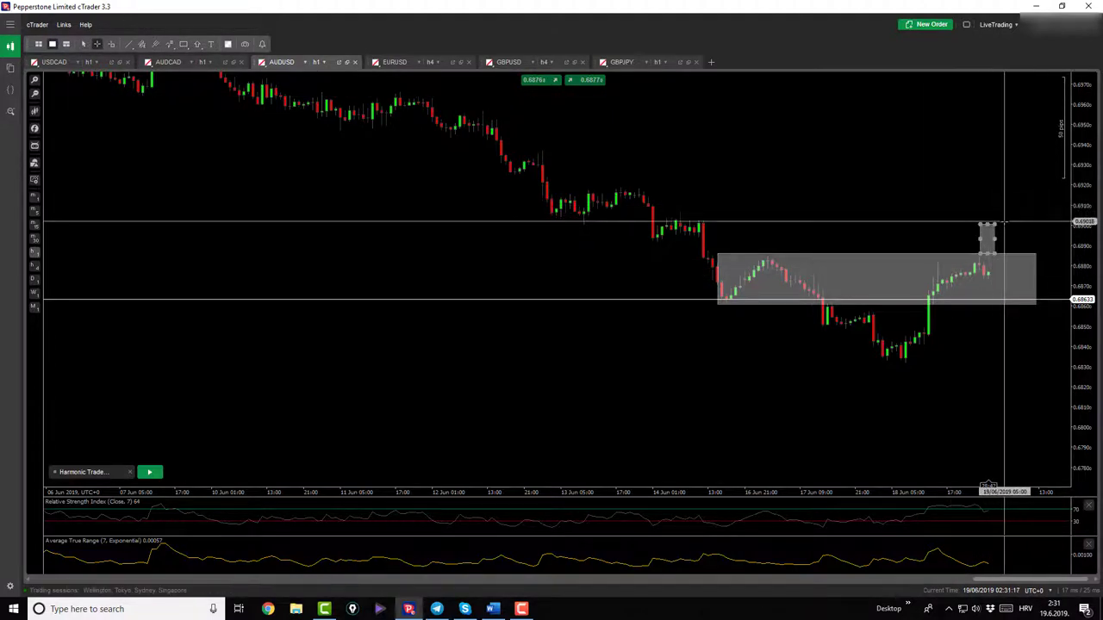
{"action": "key", "text": "Escape"}
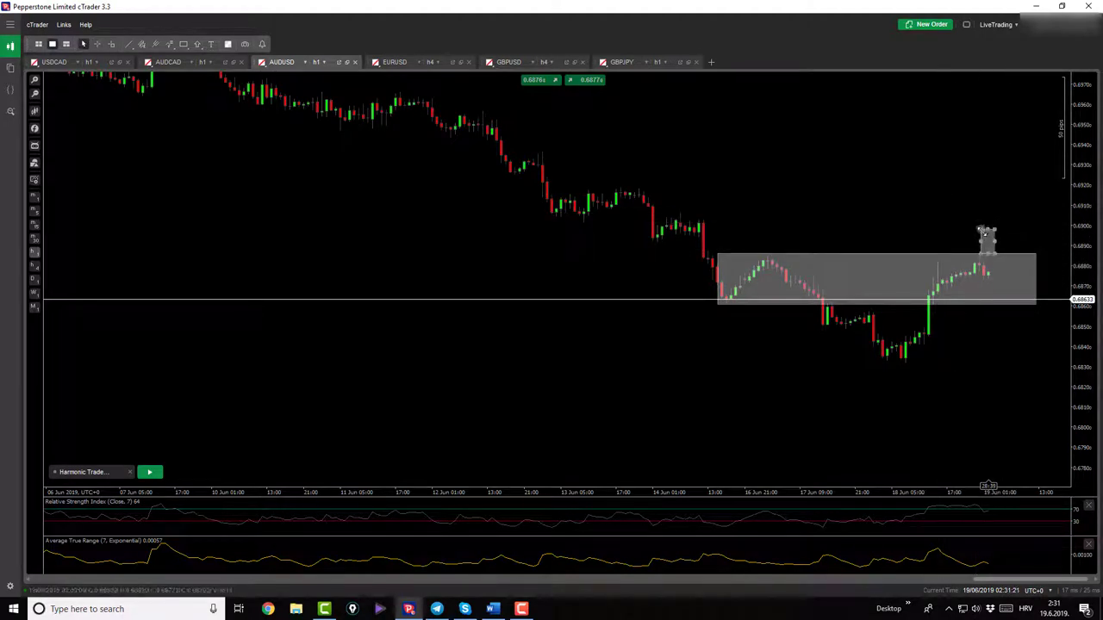
{"action": "left_click_drag", "start_coordinate": [982, 255], "coordinate": [980, 279]}
{"action": "left_click", "coordinate": [989, 256]}
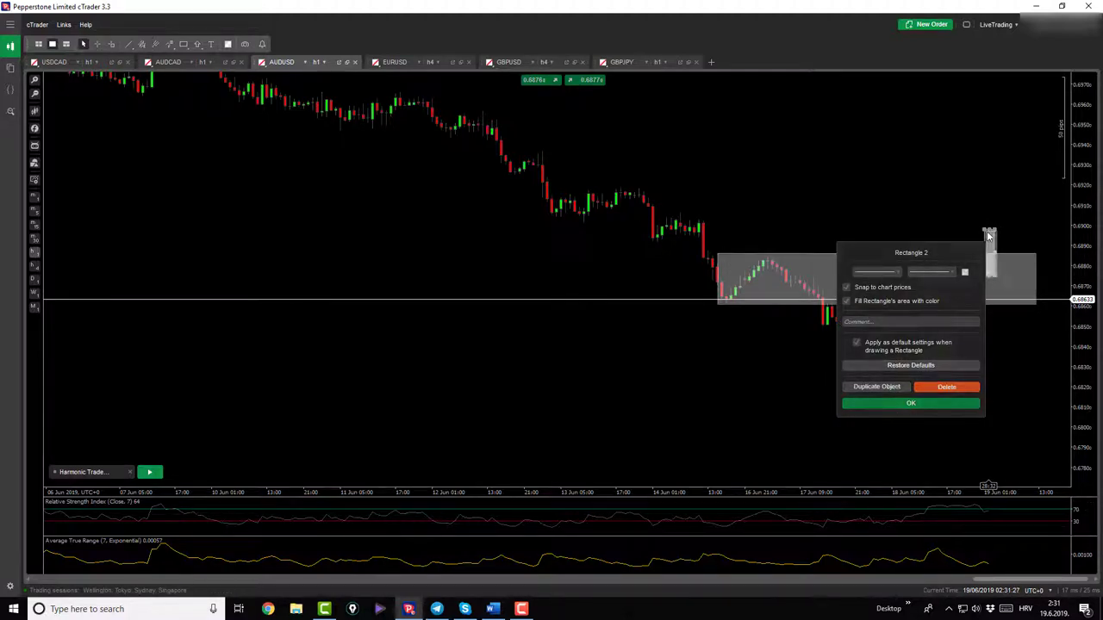
{"action": "left_click", "coordinate": [988, 232]}
{"action": "left_click_drag", "start_coordinate": [993, 247], "coordinate": [990, 294]}
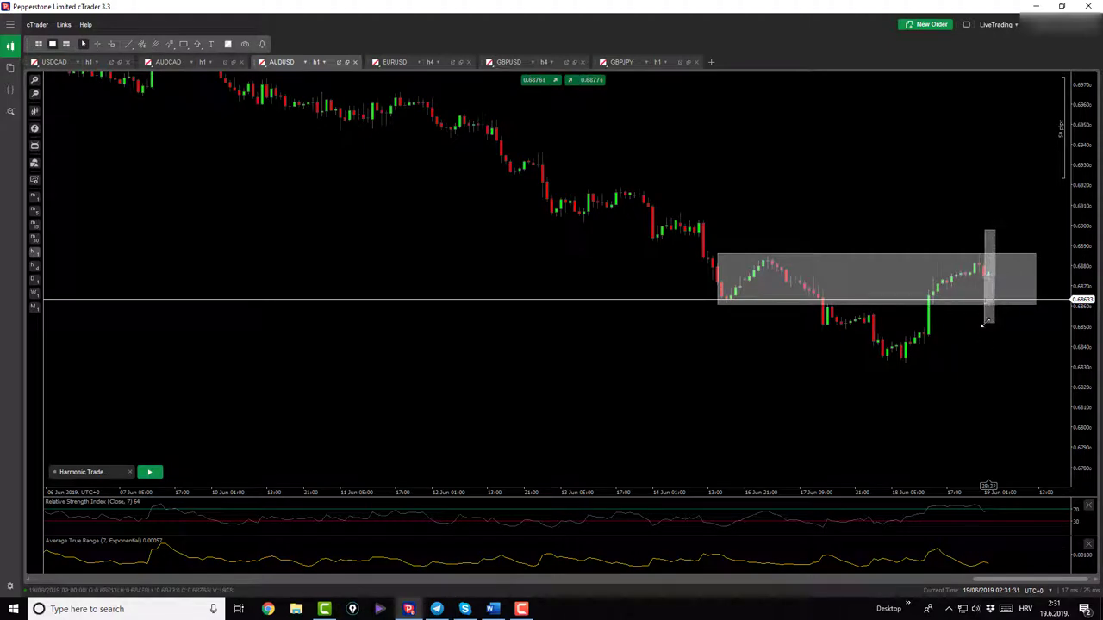
- Duplicate the narrow rectangle and place the copy below the grey zone, toward about 0.6833
{"action": "left_click", "coordinate": [989, 305]}
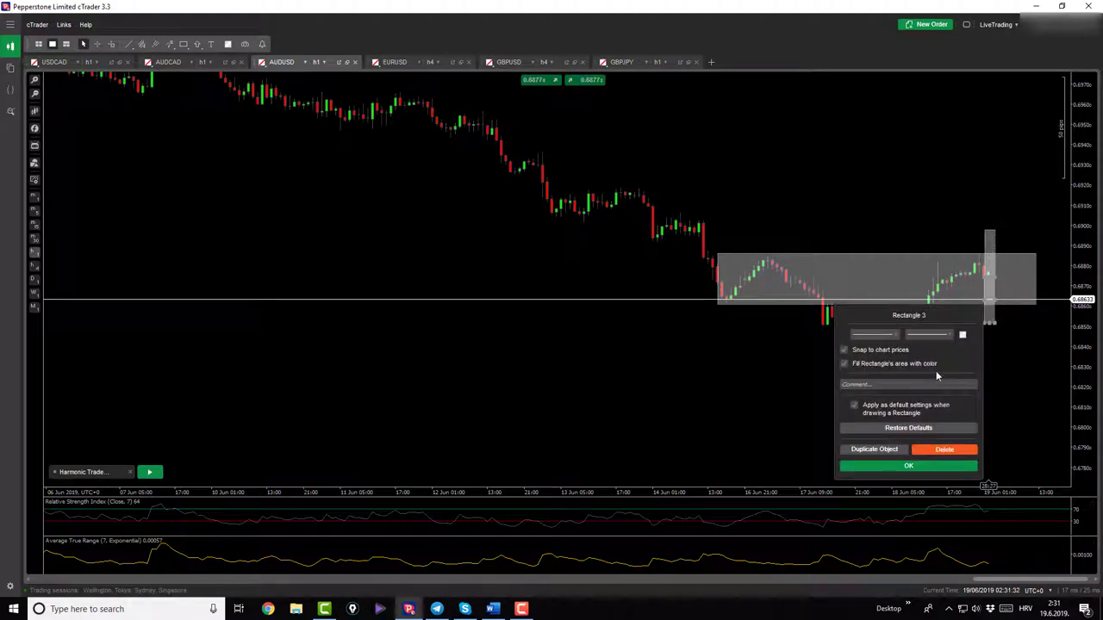
{"action": "left_click", "coordinate": [895, 449]}
{"action": "left_click_drag", "start_coordinate": [991, 290], "coordinate": [990, 326]}
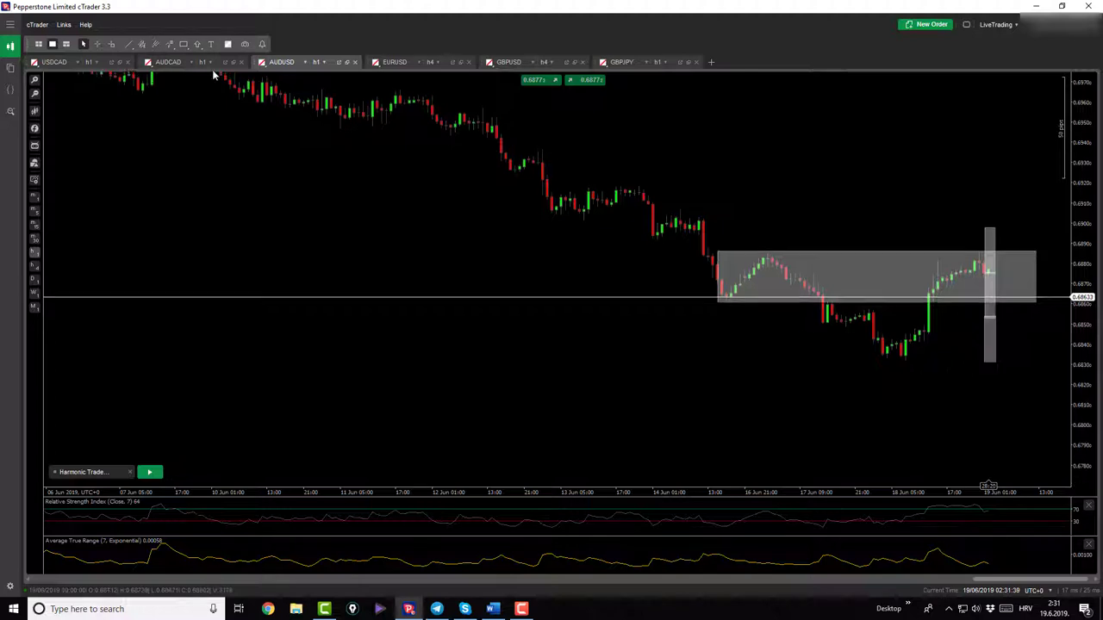
{"action": "left_click", "coordinate": [97, 44]}
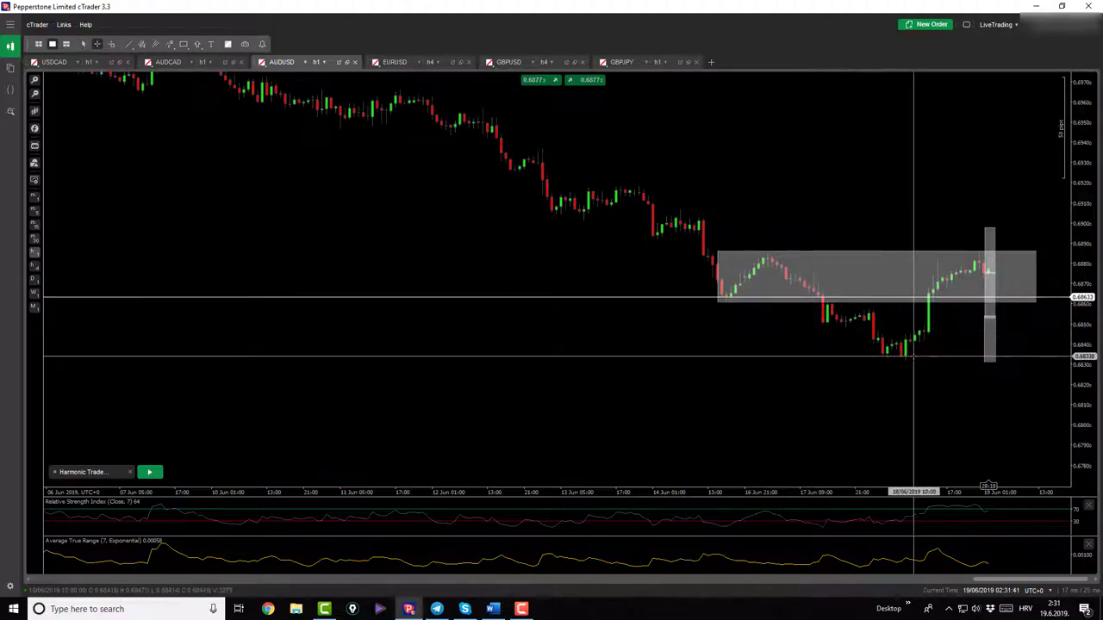
{"action": "left_click", "coordinate": [984, 361]}
{"action": "left_click", "coordinate": [948, 390]}
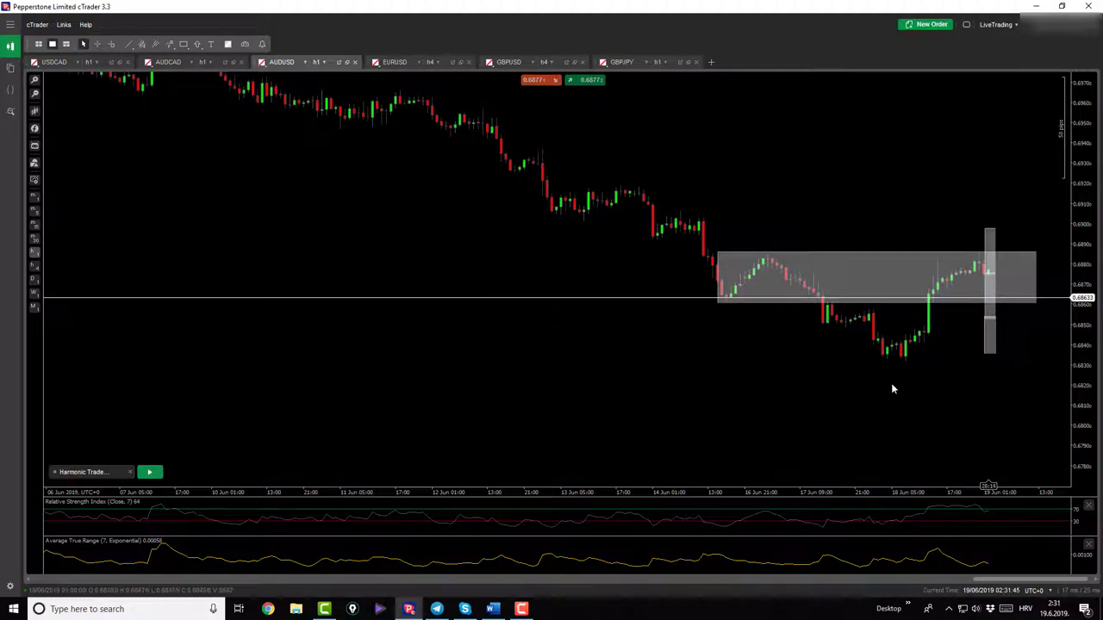
{"action": "left_click", "coordinate": [991, 337]}
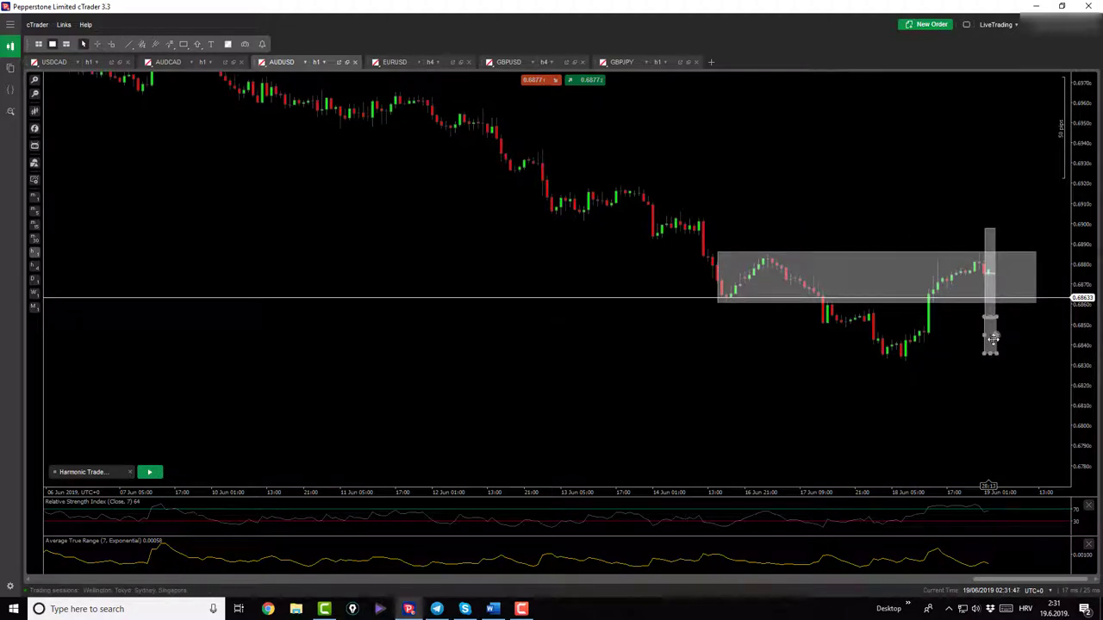
{"action": "left_click_drag", "start_coordinate": [992, 338], "coordinate": [992, 344]}
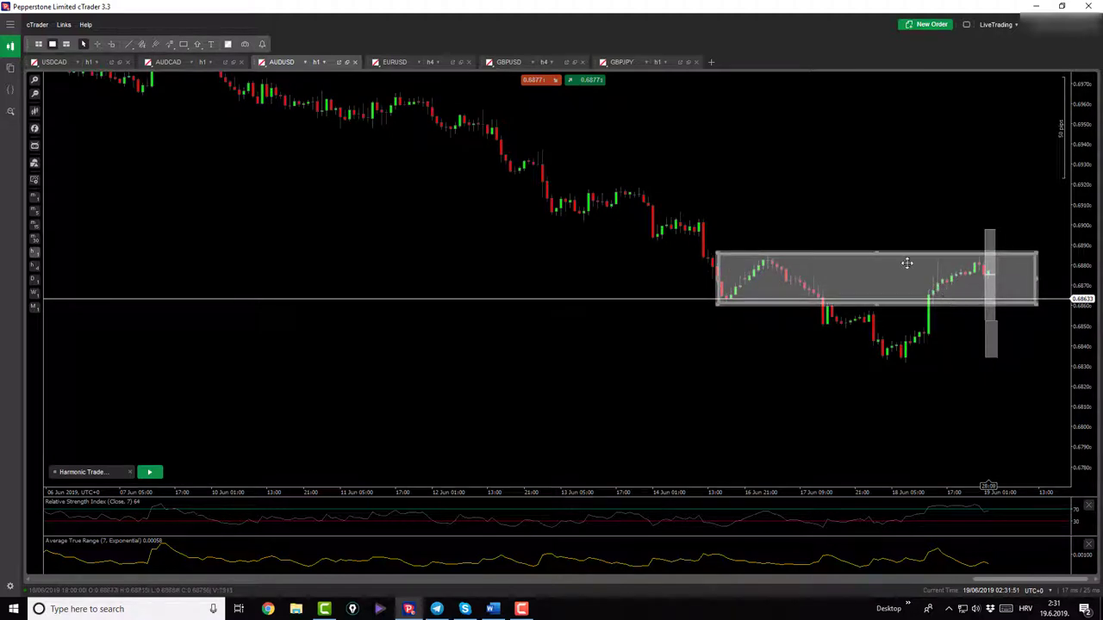
- Show EURUSD on D1 and measure pips from current price down to the short trade's target
{"action": "left_click", "coordinate": [393, 63]}
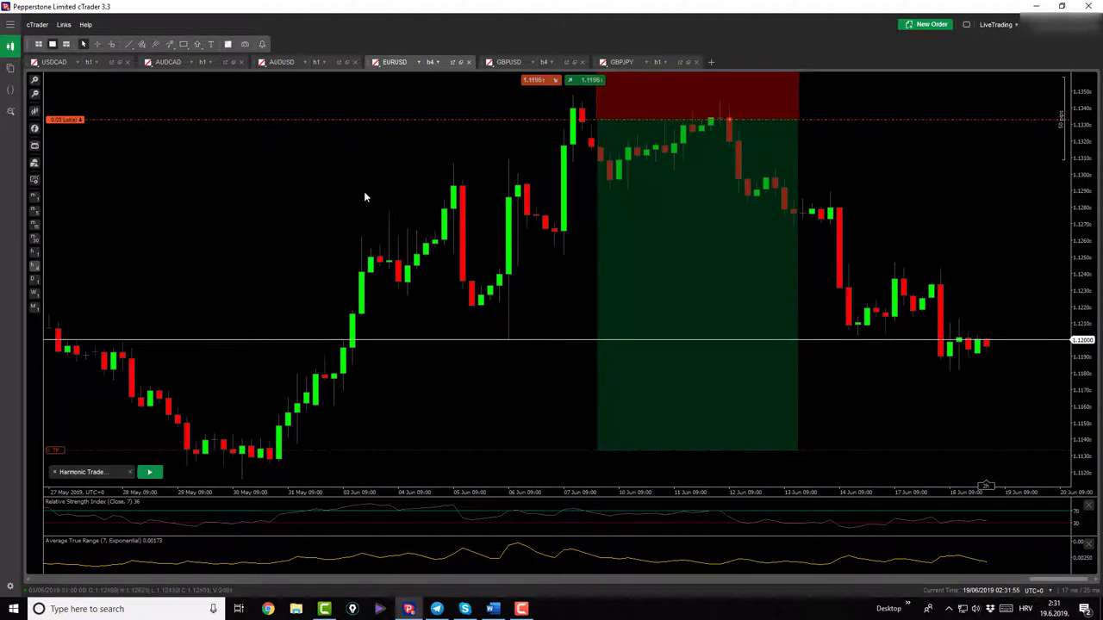
{"action": "left_click", "coordinate": [34, 279]}
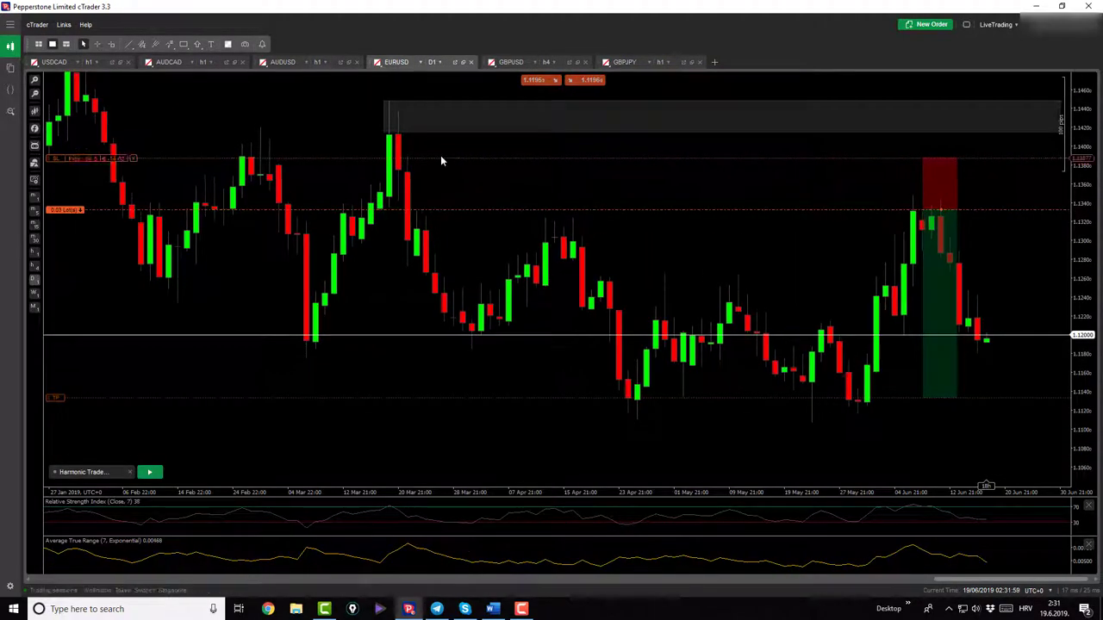
{"action": "left_click", "coordinate": [98, 45]}
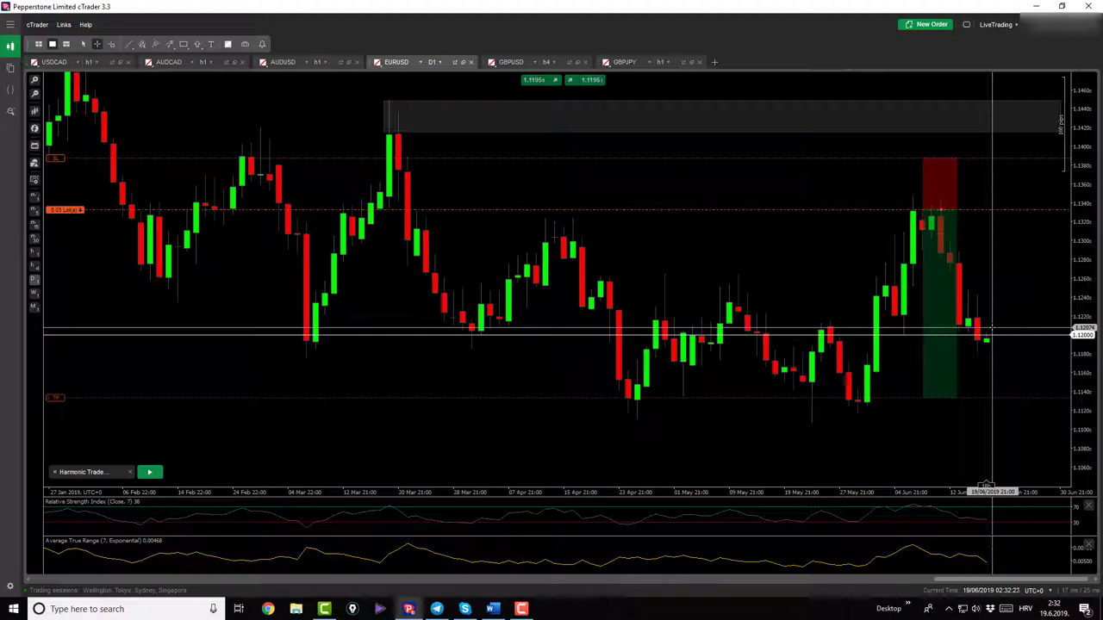
{"action": "left_click_drag", "start_coordinate": [987, 341], "coordinate": [989, 397]}
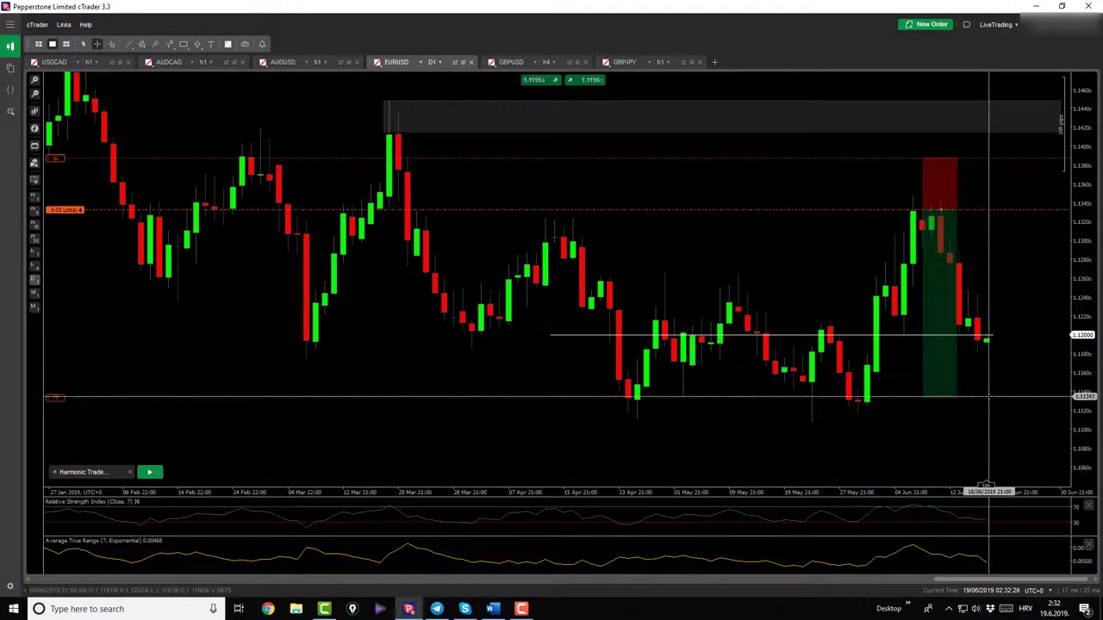
{"action": "key", "text": "Escape"}
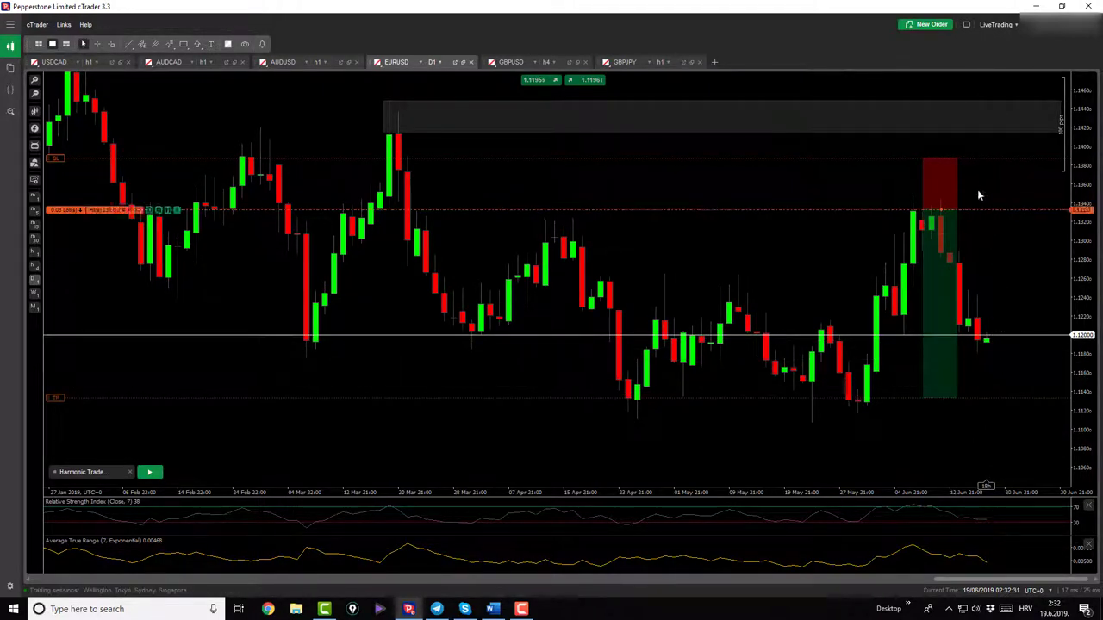
- Check the open positions list, then hide it and pan the daily candles upward
{"action": "left_click", "coordinate": [966, 24]}
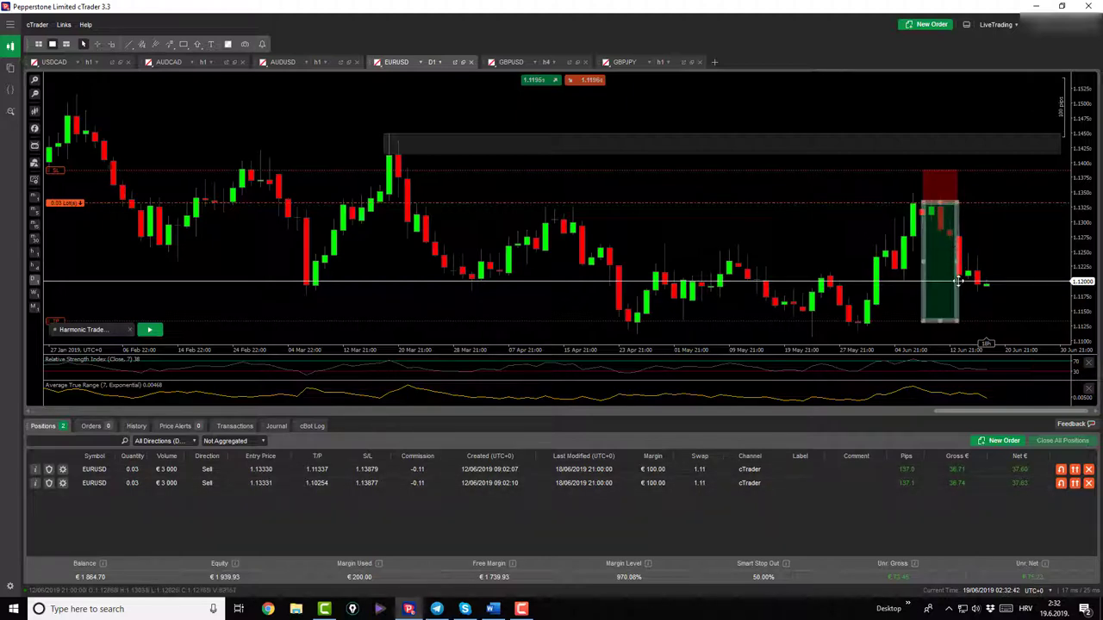
{"action": "left_click", "coordinate": [965, 25]}
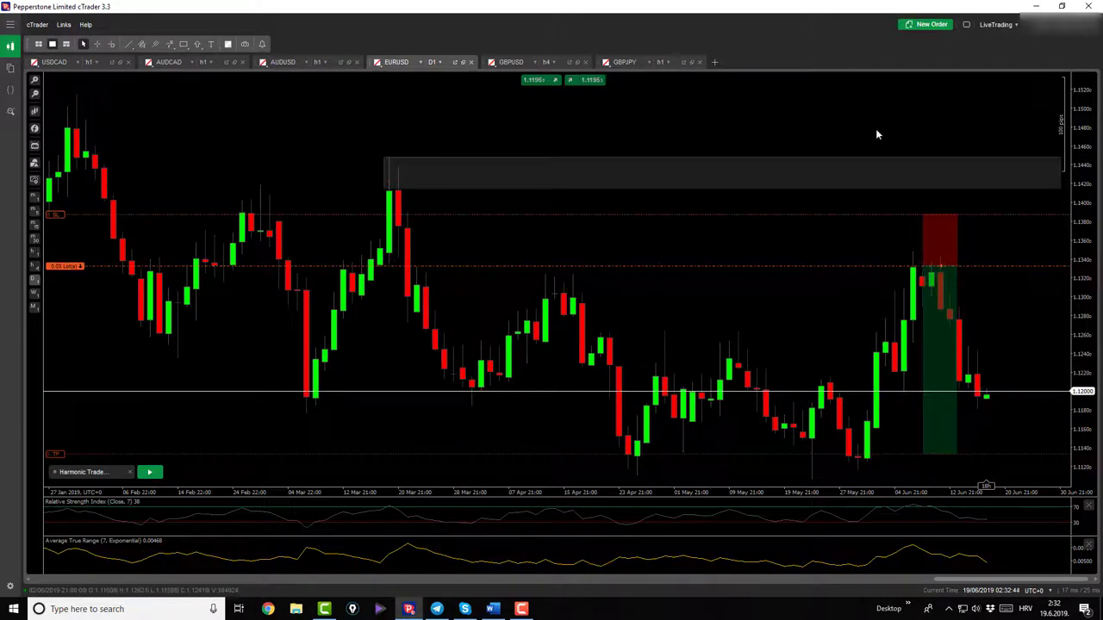
{"action": "left_click_drag", "start_coordinate": [857, 142], "coordinate": [823, 84]}
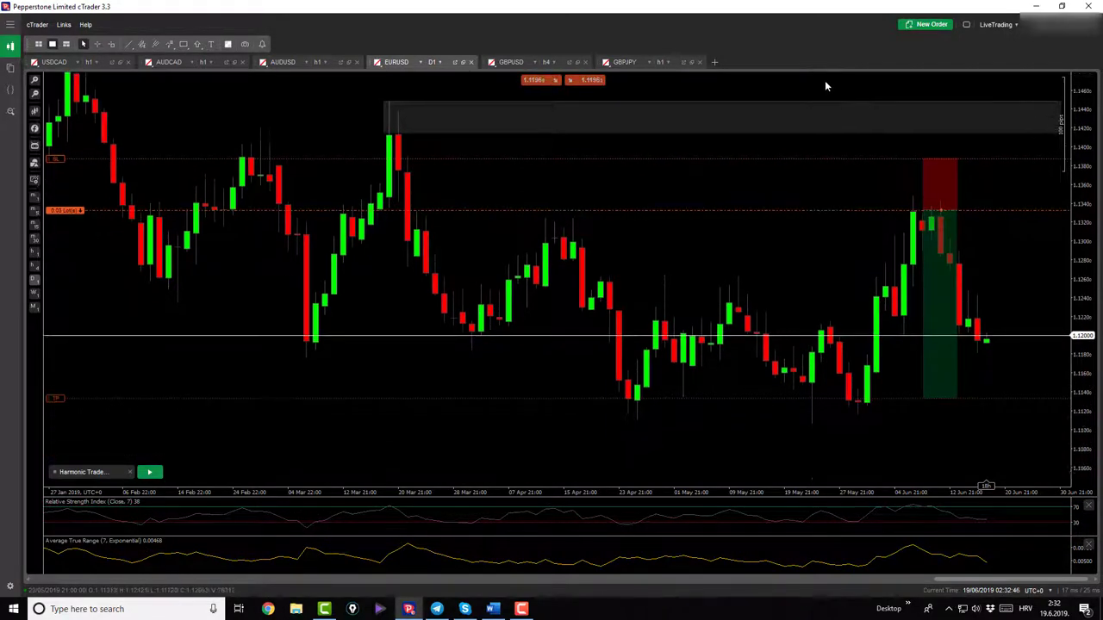
- On GBPUSD h1, draw a grey zone rectangle around 1.2570–1.2610 starting from 17 Jun
{"action": "left_click", "coordinate": [516, 62]}
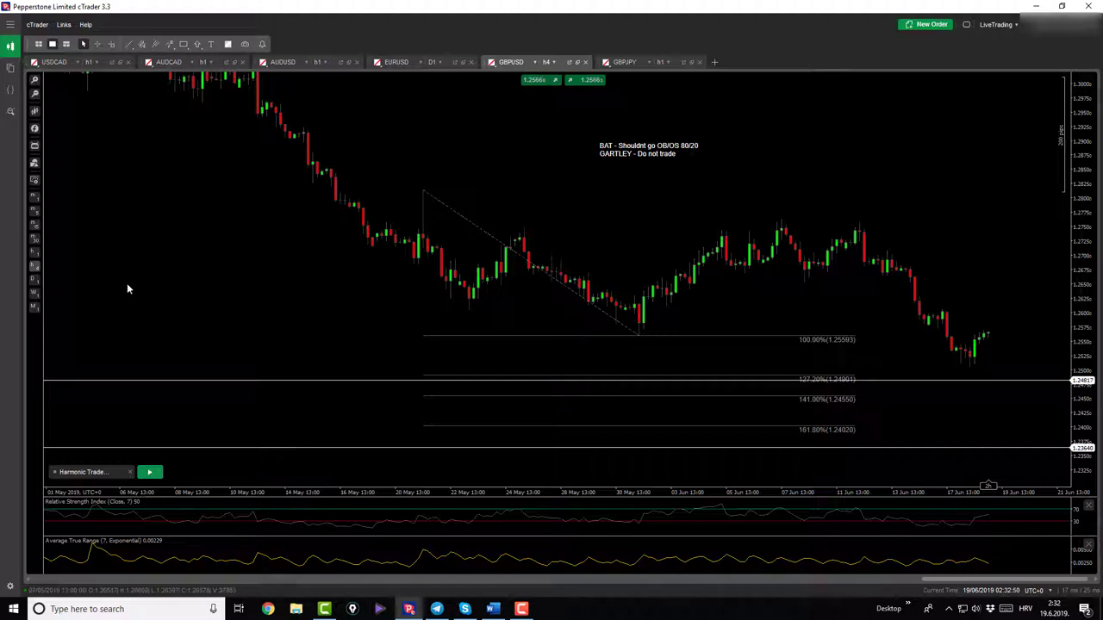
{"action": "left_click", "coordinate": [34, 252]}
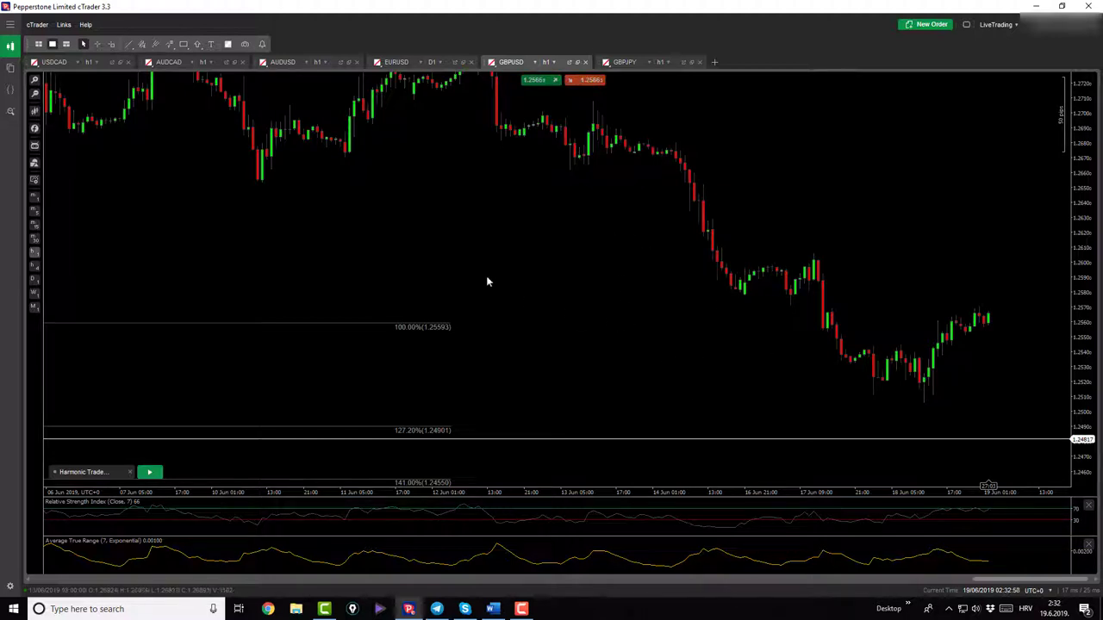
{"action": "left_click", "coordinate": [184, 45]}
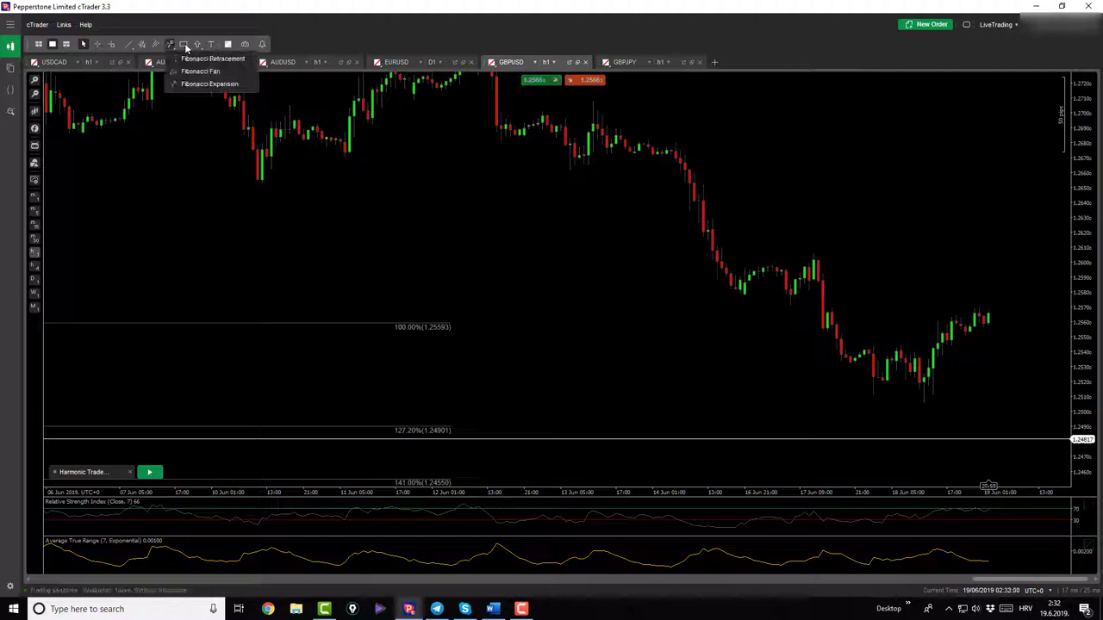
{"action": "left_click", "coordinate": [183, 44]}
{"action": "mouse_move", "coordinate": [787, 308]}
{"action": "left_mouse_down"}
{"action": "mouse_move", "coordinate": [914, 257]}
{"action": "mouse_move", "coordinate": [1043, 251]}
{"action": "left_mouse_up"}
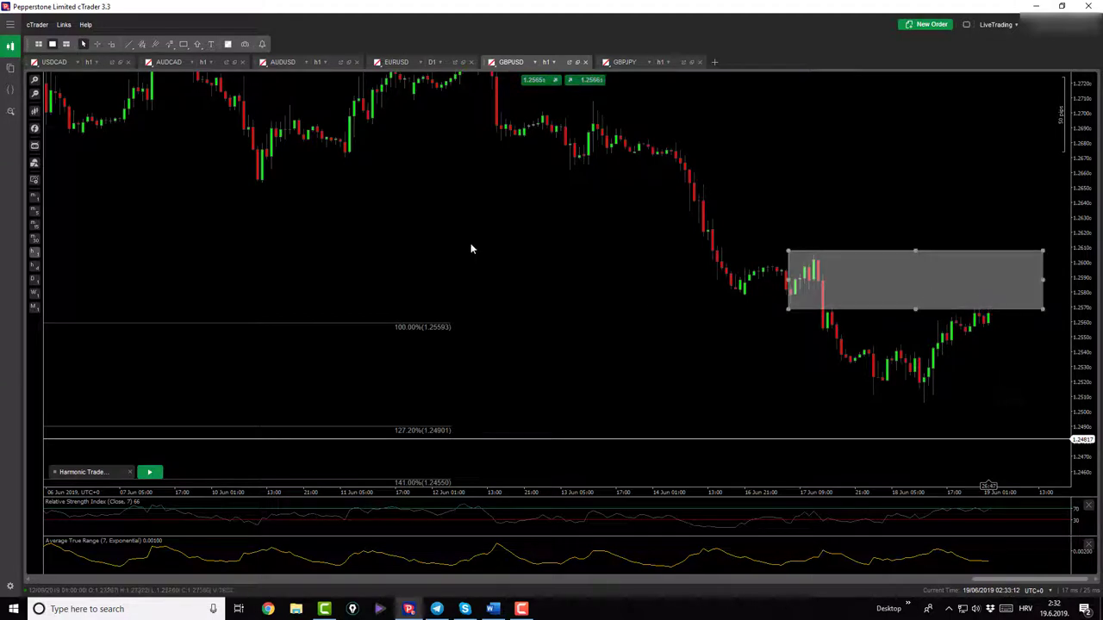
- Review GBPUSD on h4 and D1, then bring up the GBPJPY chart
{"action": "left_click", "coordinate": [34, 265]}
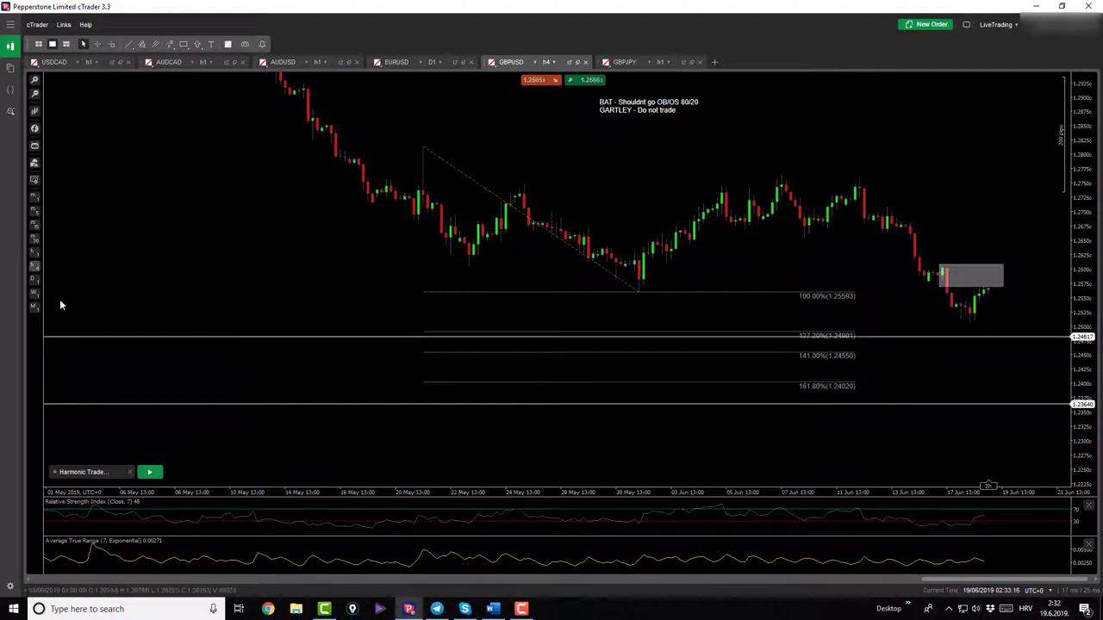
{"action": "left_click", "coordinate": [34, 279]}
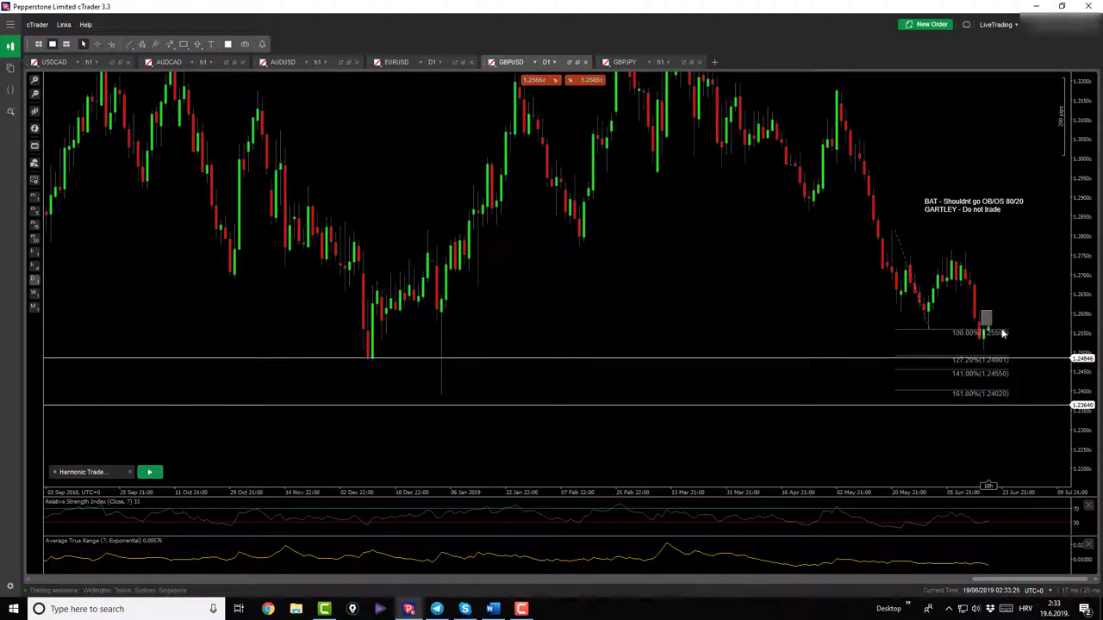
{"action": "left_click", "coordinate": [622, 62]}
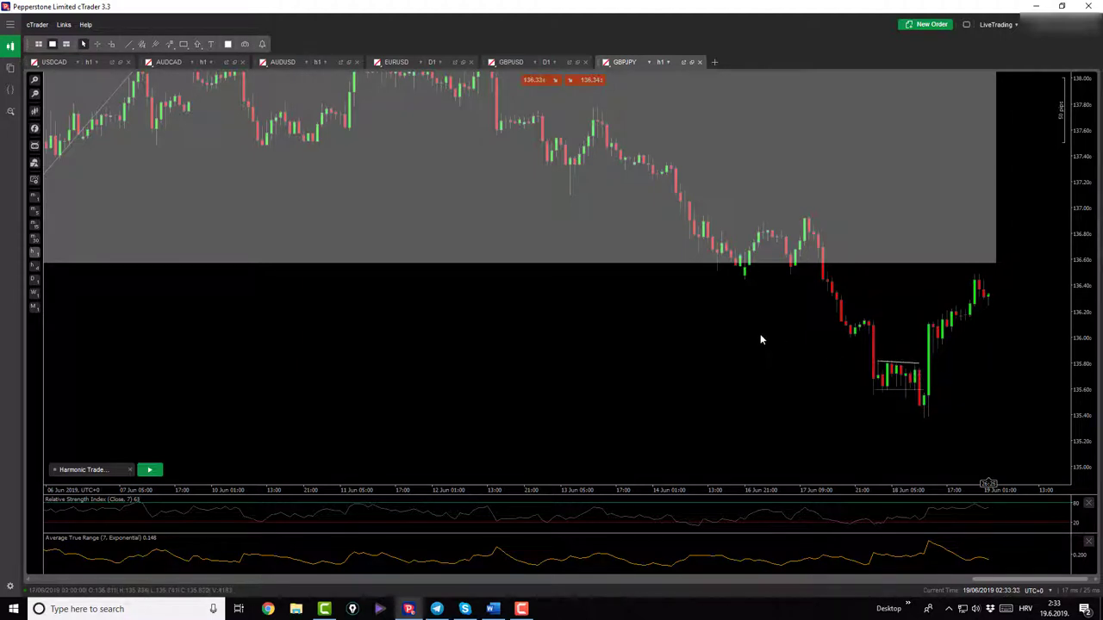
- Zoom out on GBPJPY and move the grey zone rectangle down-right over the mid-June candles
{"action": "left_click", "coordinate": [34, 93]}
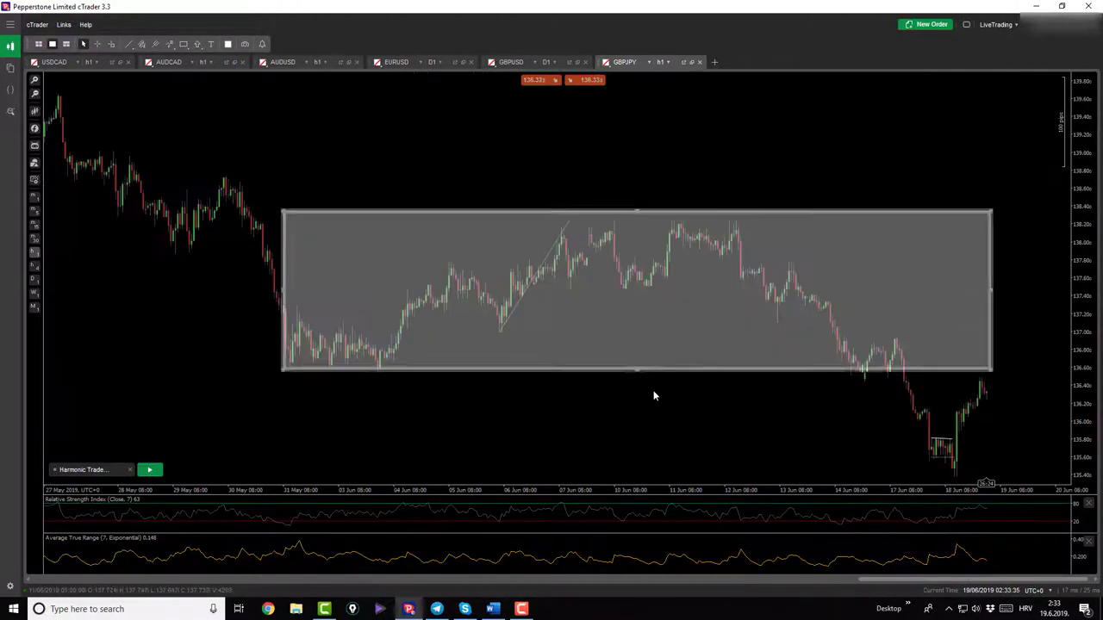
{"action": "left_click_drag", "start_coordinate": [653, 400], "coordinate": [633, 362]}
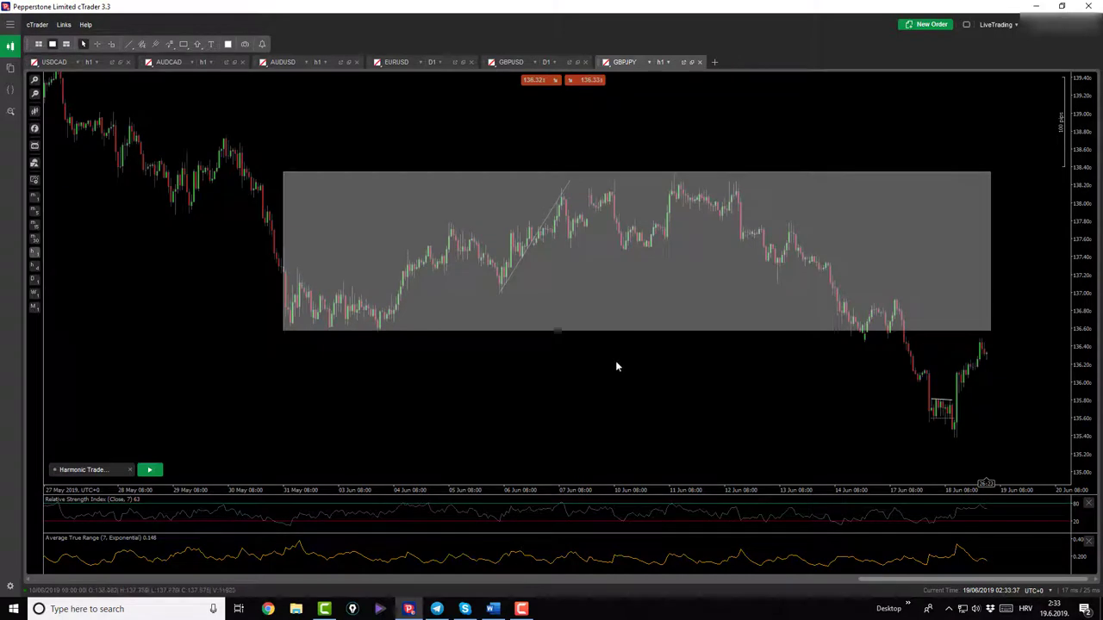
{"action": "left_click", "coordinate": [97, 44]}
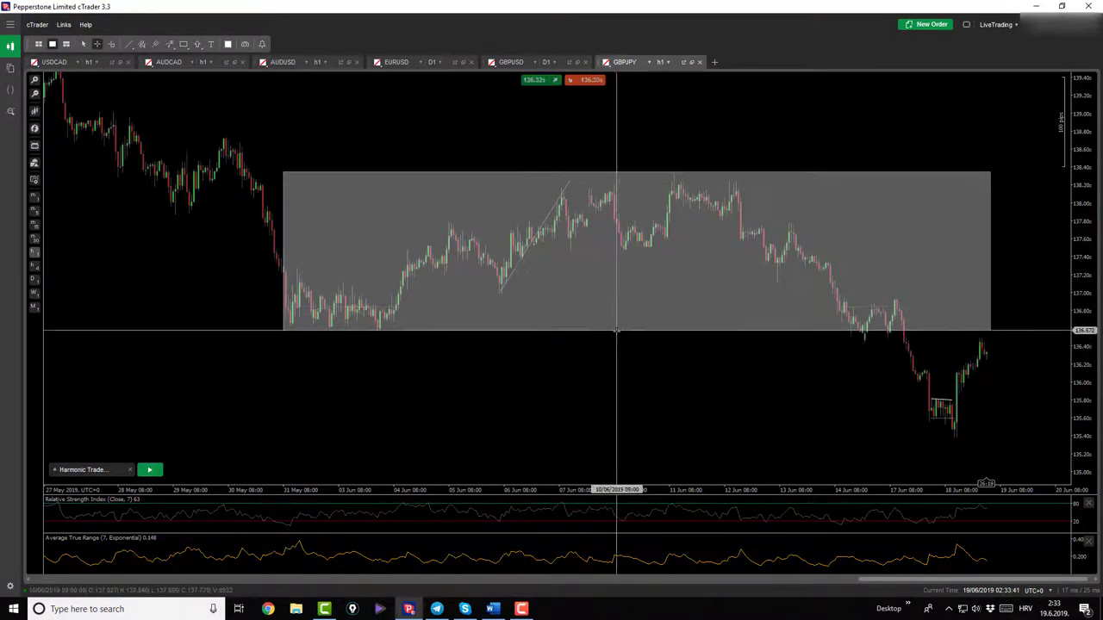
{"action": "left_click", "coordinate": [659, 269]}
{"action": "left_click_drag", "start_coordinate": [602, 273], "coordinate": [725, 322]}
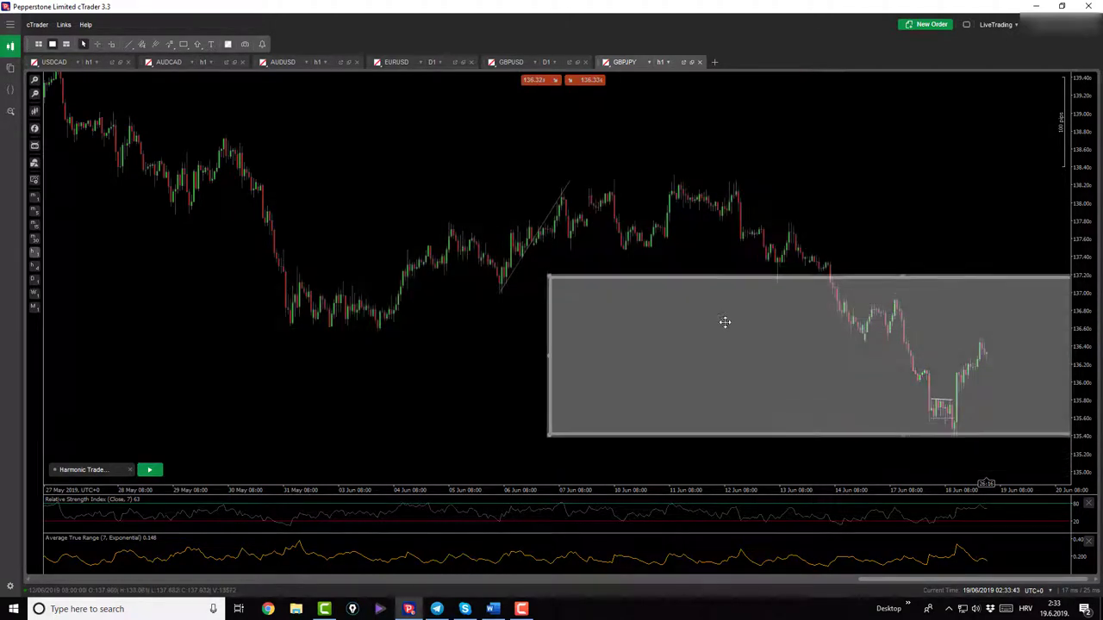
- Shrink the rectangle to cover the consolidation between roughly 136.40 and 137.00
{"action": "left_click_drag", "start_coordinate": [522, 443], "coordinate": [831, 336]}
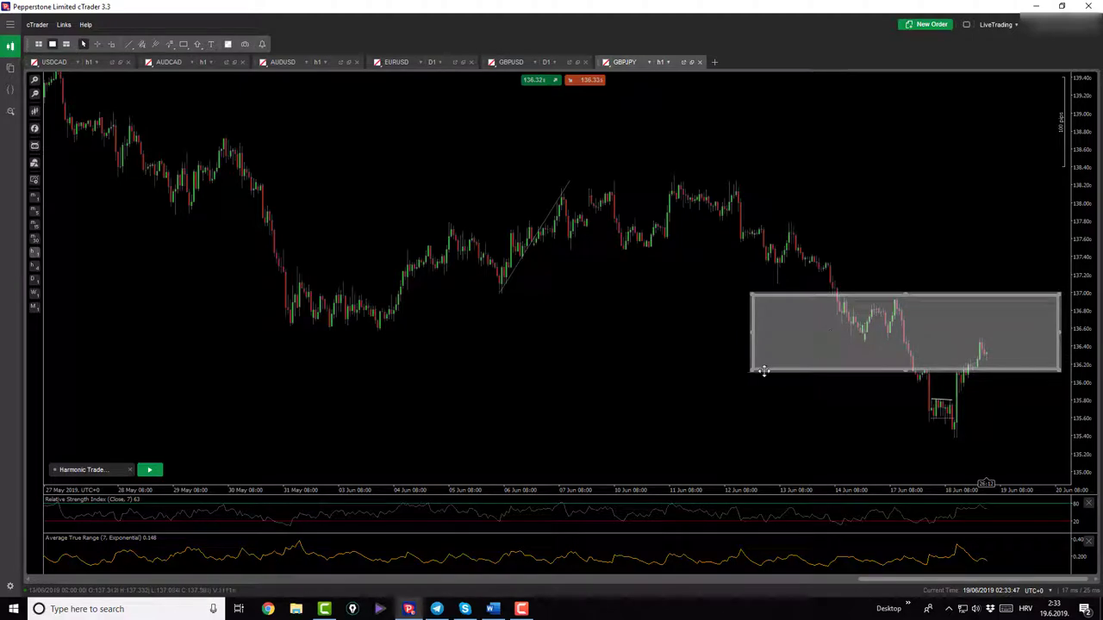
{"action": "left_click_drag", "start_coordinate": [761, 370], "coordinate": [847, 338]}
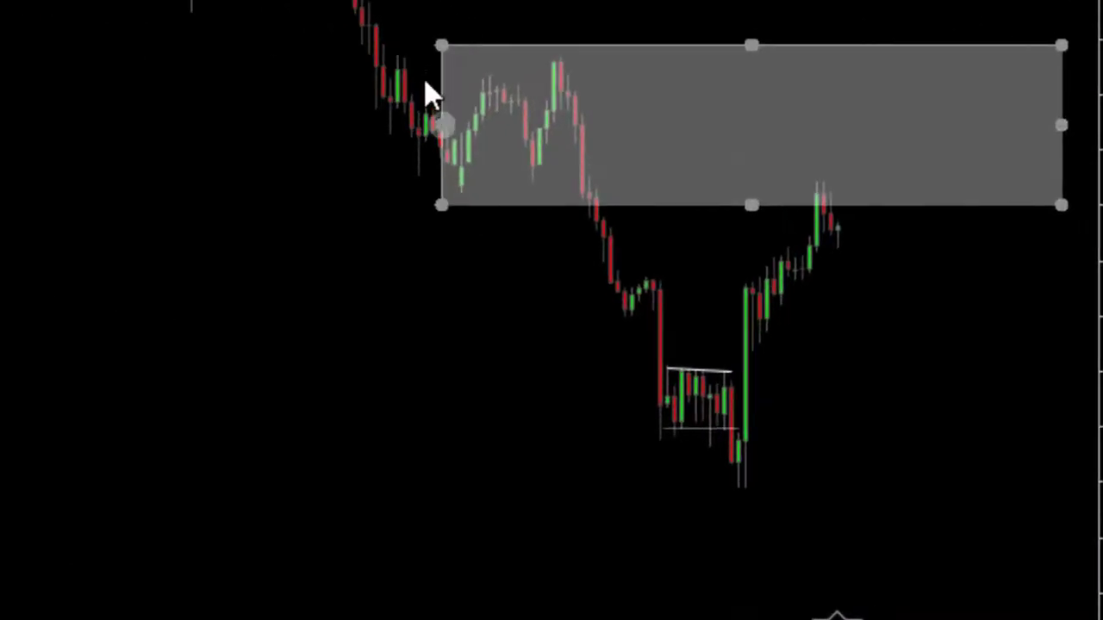
{"action": "left_click_drag", "start_coordinate": [443, 45], "coordinate": [448, 56]}
{"action": "left_click", "coordinate": [566, 131]}
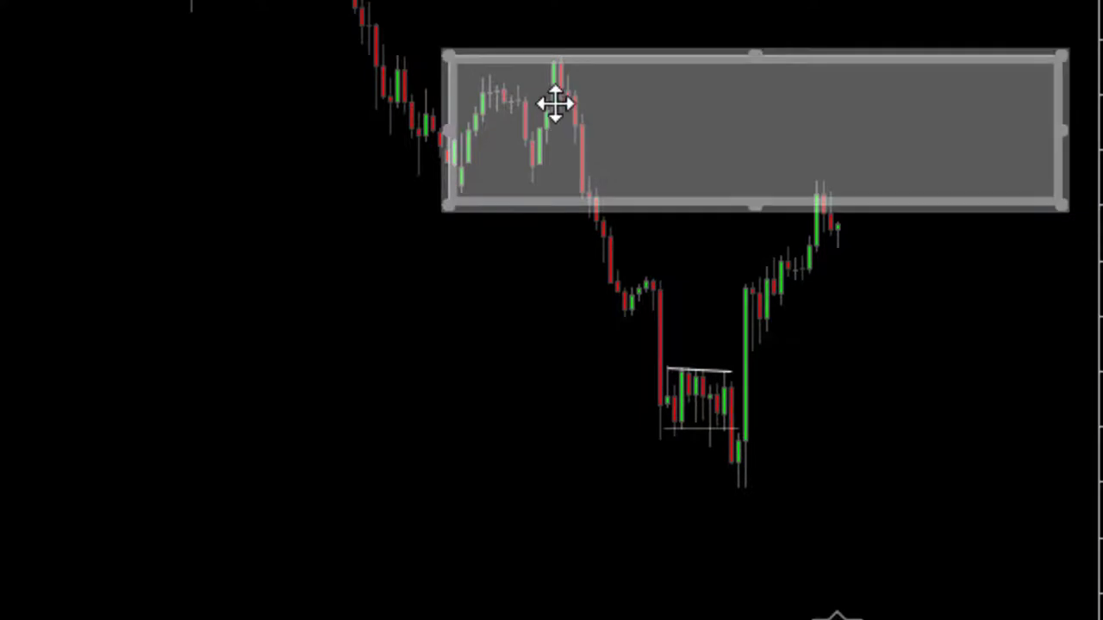
{"action": "left_click", "coordinate": [671, 429]}
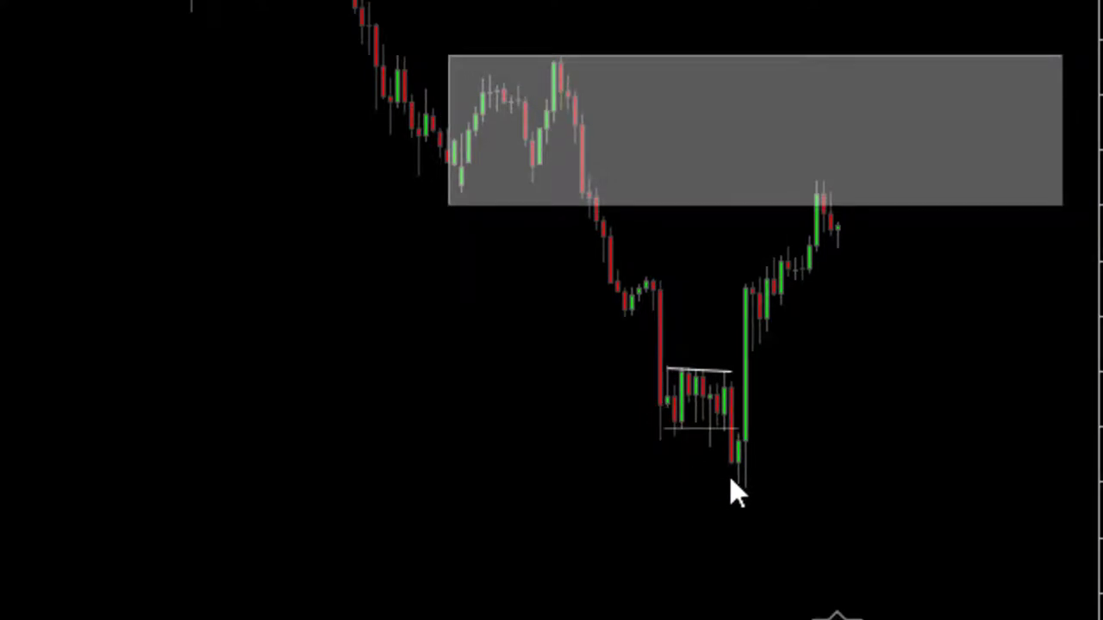
{"action": "left_click", "coordinate": [856, 162]}
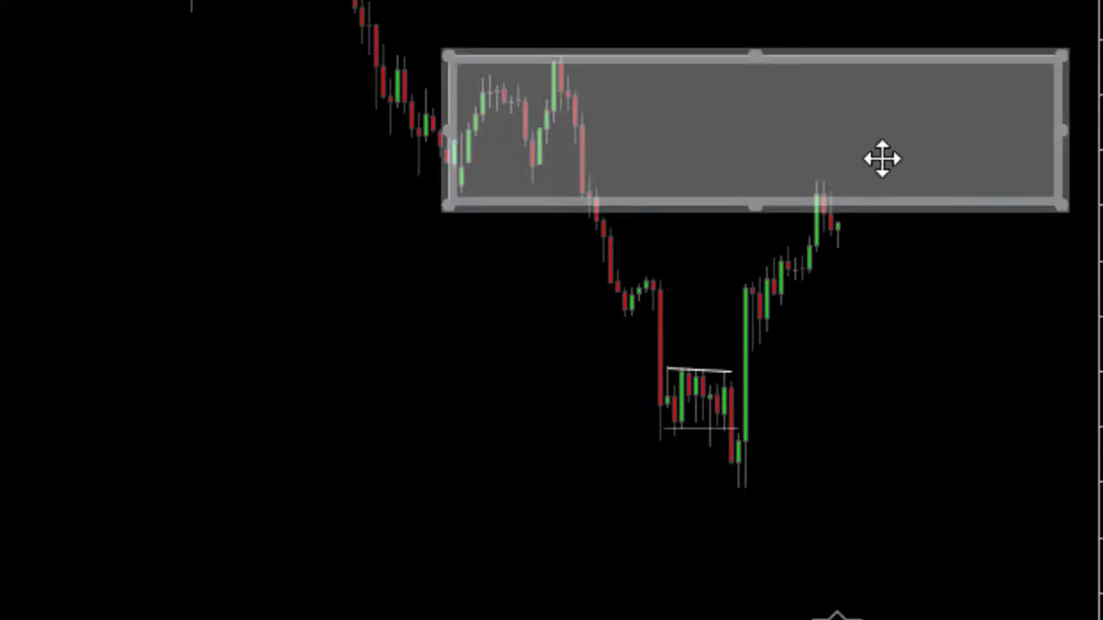
{"action": "left_click", "coordinate": [927, 407]}
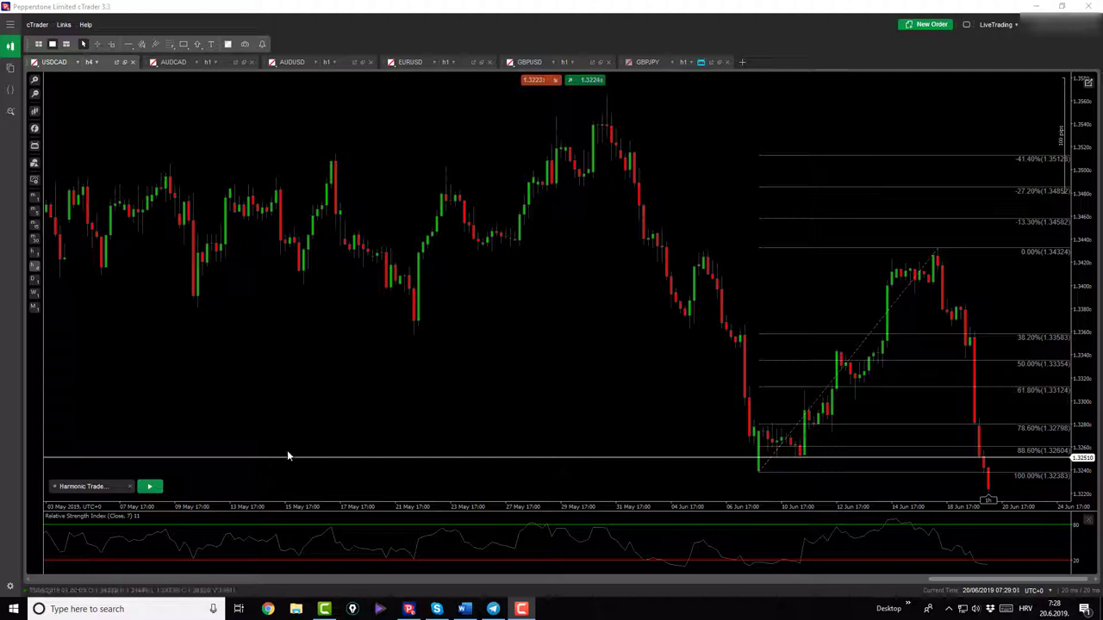
- Start the Harmonic Trader cBot and mark a USDCAD Bat pattern through points X, A, B, C, D
{"action": "left_click", "coordinate": [149, 486]}
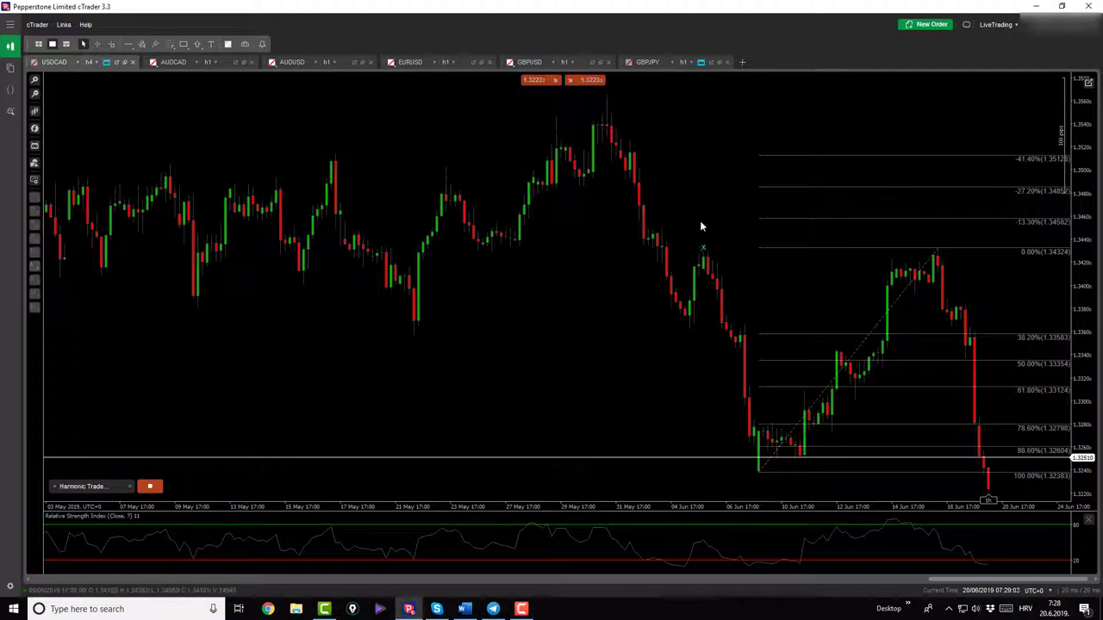
{"action": "left_click", "coordinate": [703, 248]}
{"action": "left_click", "coordinate": [755, 479]}
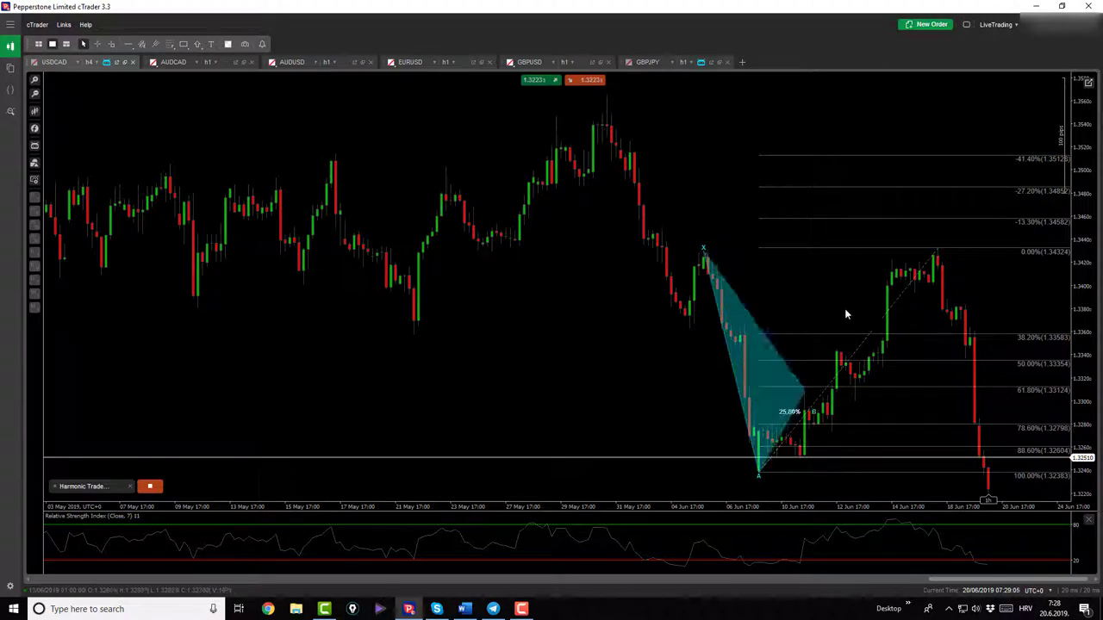
{"action": "left_click", "coordinate": [835, 294]}
{"action": "left_click", "coordinate": [853, 422]}
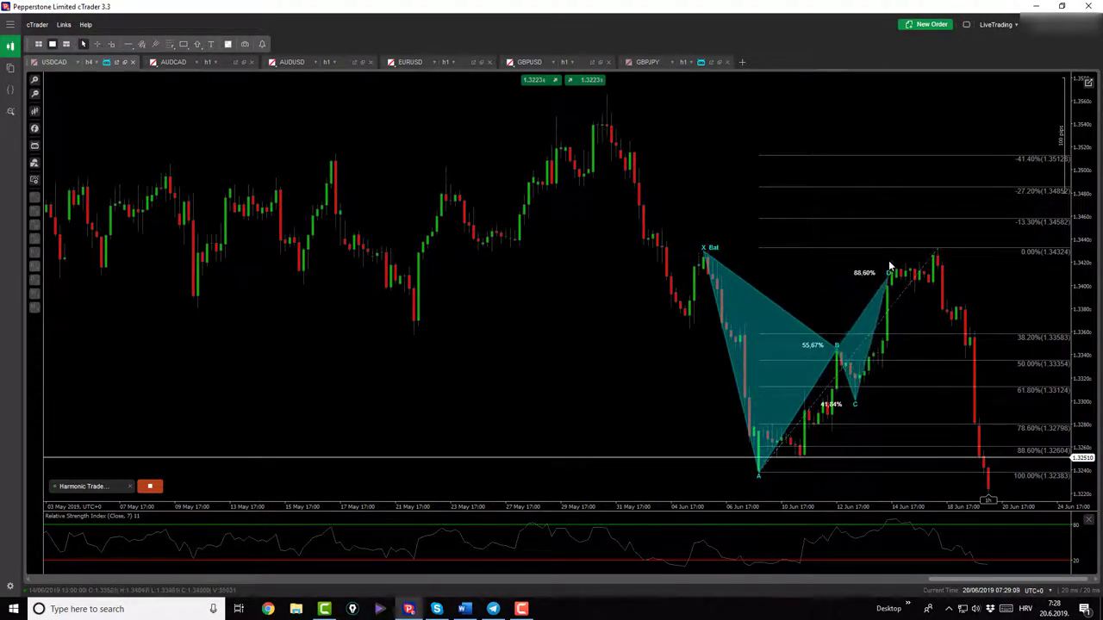
{"action": "left_click", "coordinate": [890, 277]}
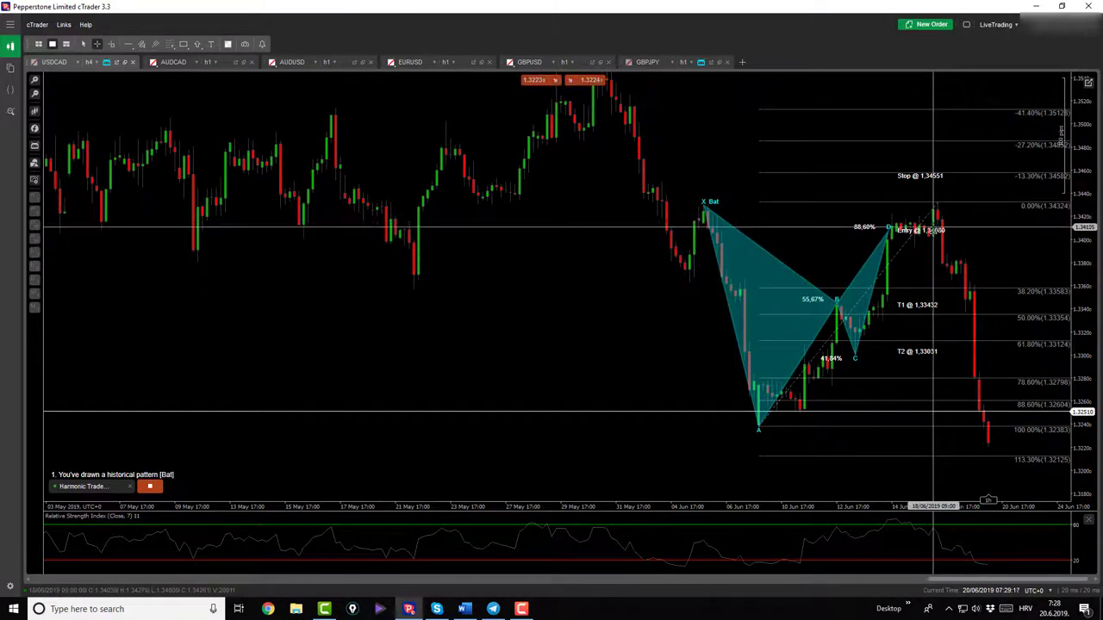
- Measure pips down from the Bat entry, stop the cBot, and set USDCAD to h1
{"action": "left_click_drag", "start_coordinate": [933, 230], "coordinate": [962, 346]}
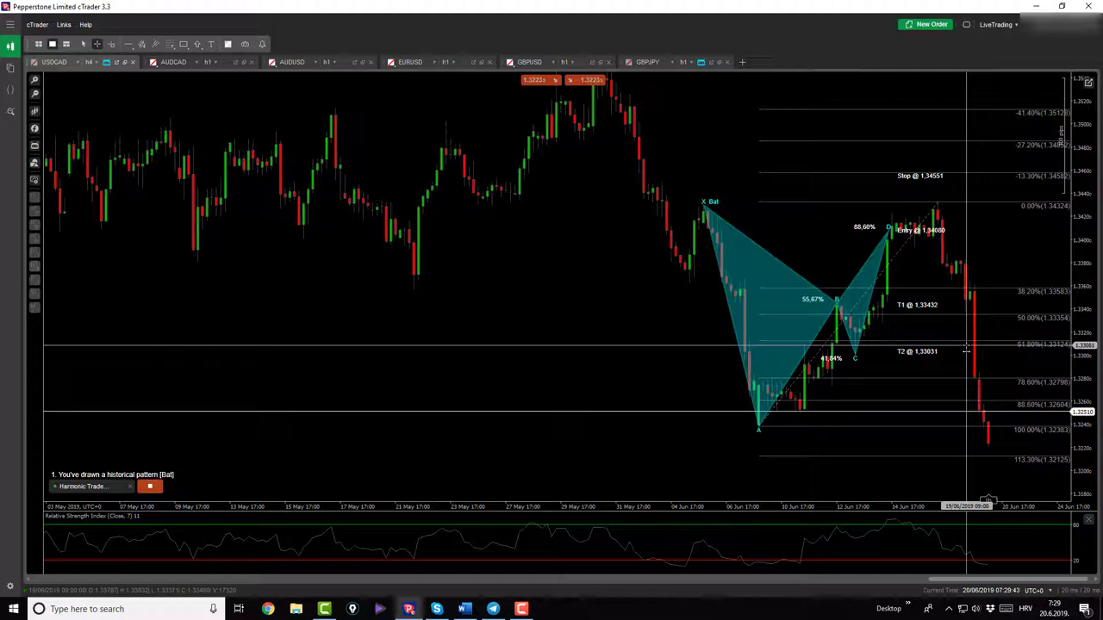
{"action": "left_click", "coordinate": [150, 488]}
{"action": "left_click", "coordinate": [35, 253]}
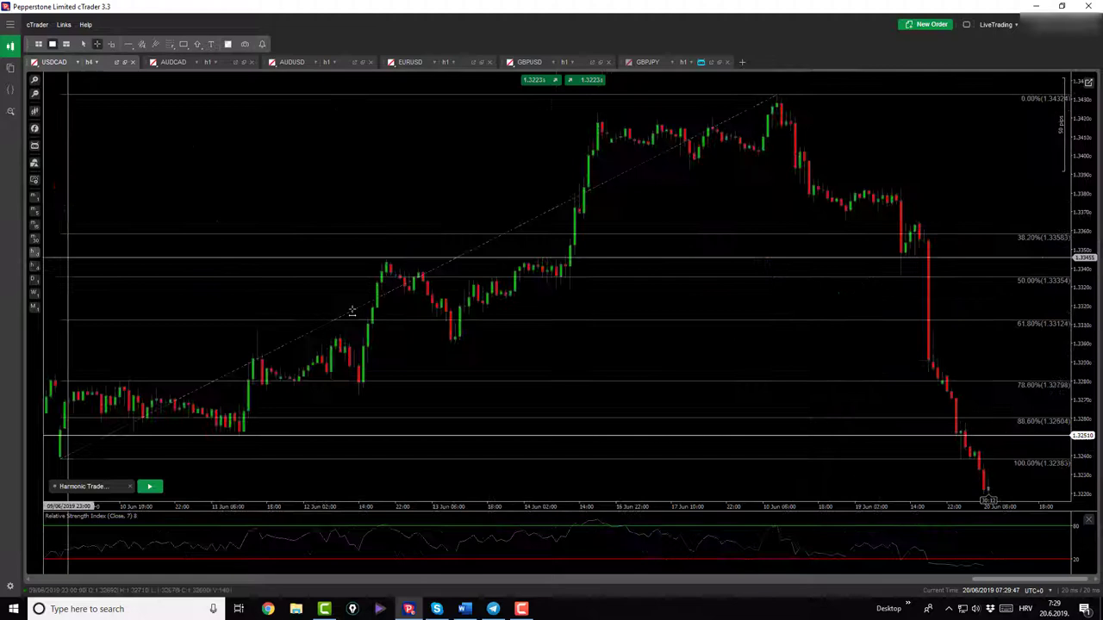
- Review the AUDCAD BAT/Gartley kill-zone box zoomed in, then return to the AUDUSD h1 chart
{"action": "left_click", "coordinate": [589, 164]}
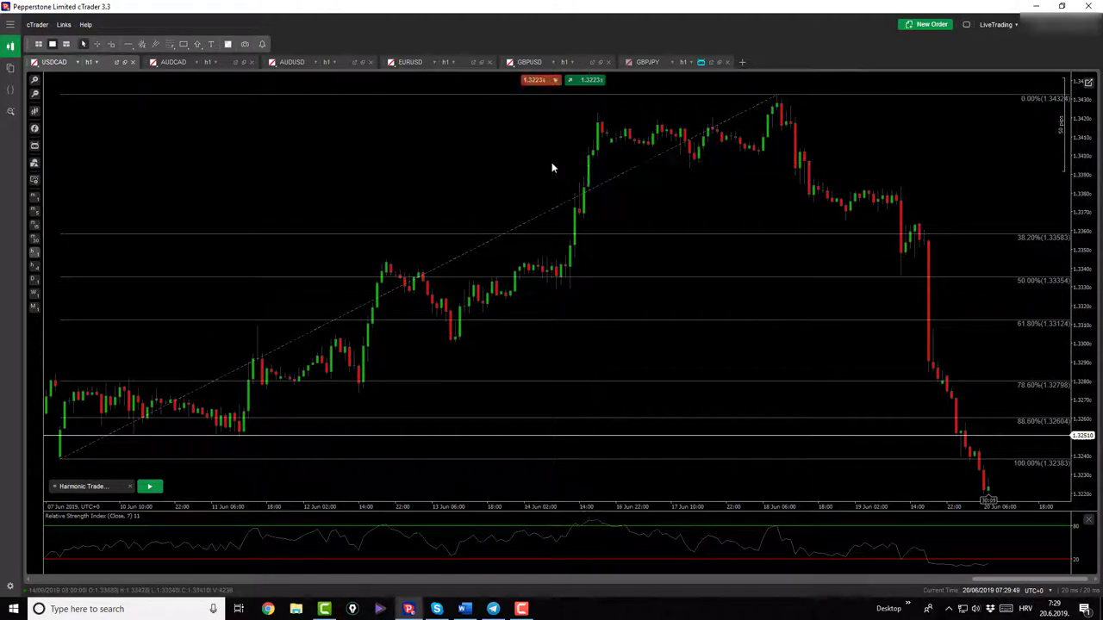
{"action": "left_click", "coordinate": [164, 62]}
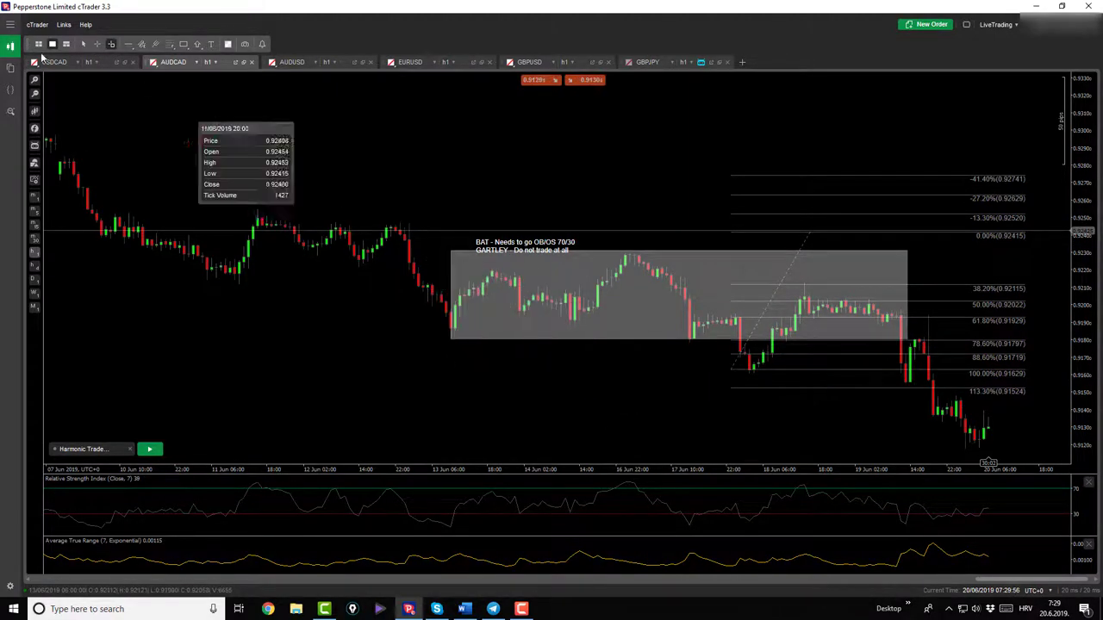
{"action": "left_click", "coordinate": [98, 43]}
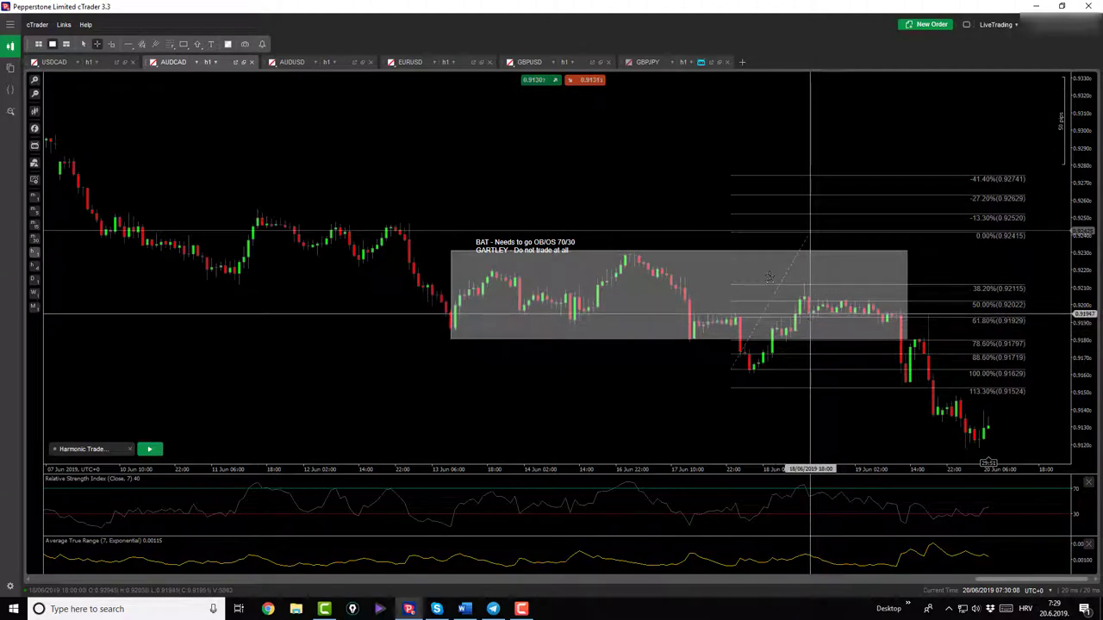
{"action": "scroll", "coordinate": [50, 74], "scroll_direction": "up", "scroll_amount": 2}
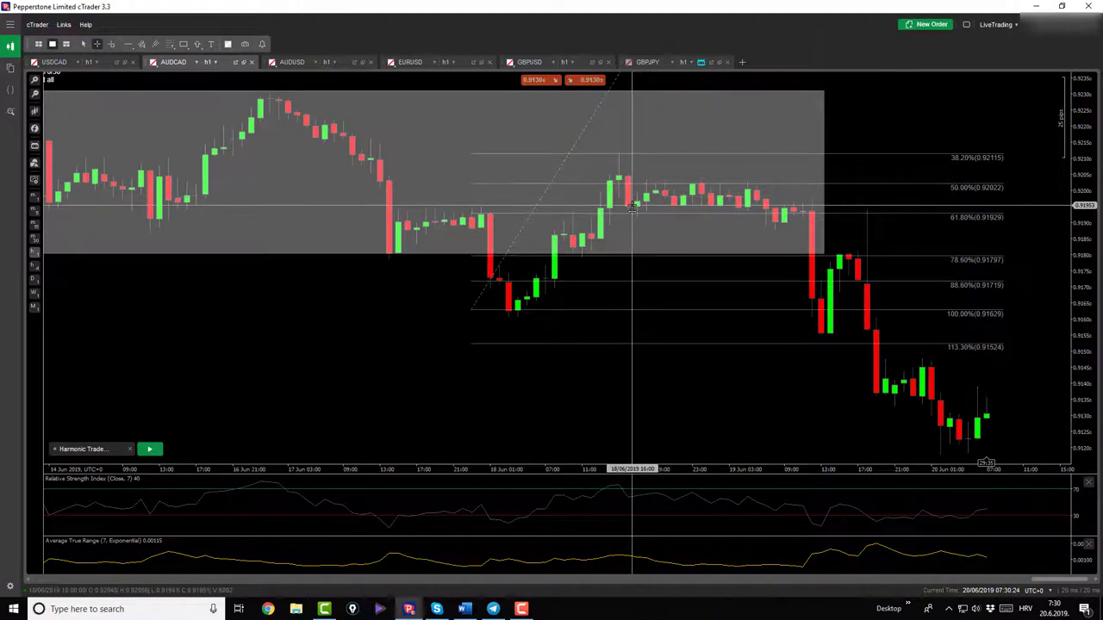
{"action": "scroll", "coordinate": [908, 128], "scroll_direction": "up", "scroll_amount": 3}
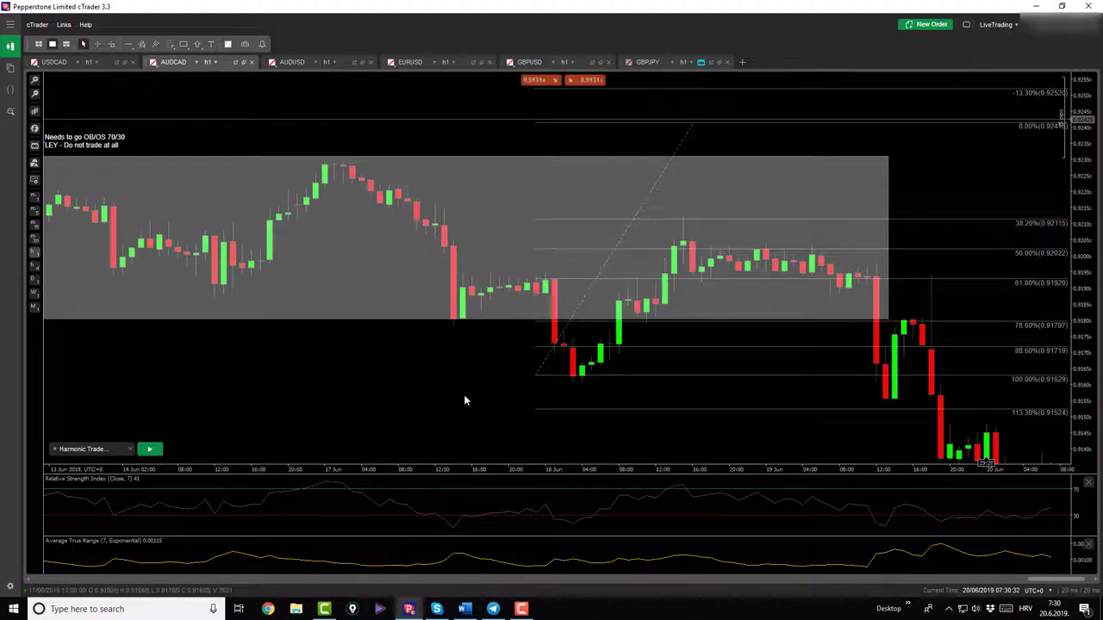
{"action": "left_click", "coordinate": [503, 261]}
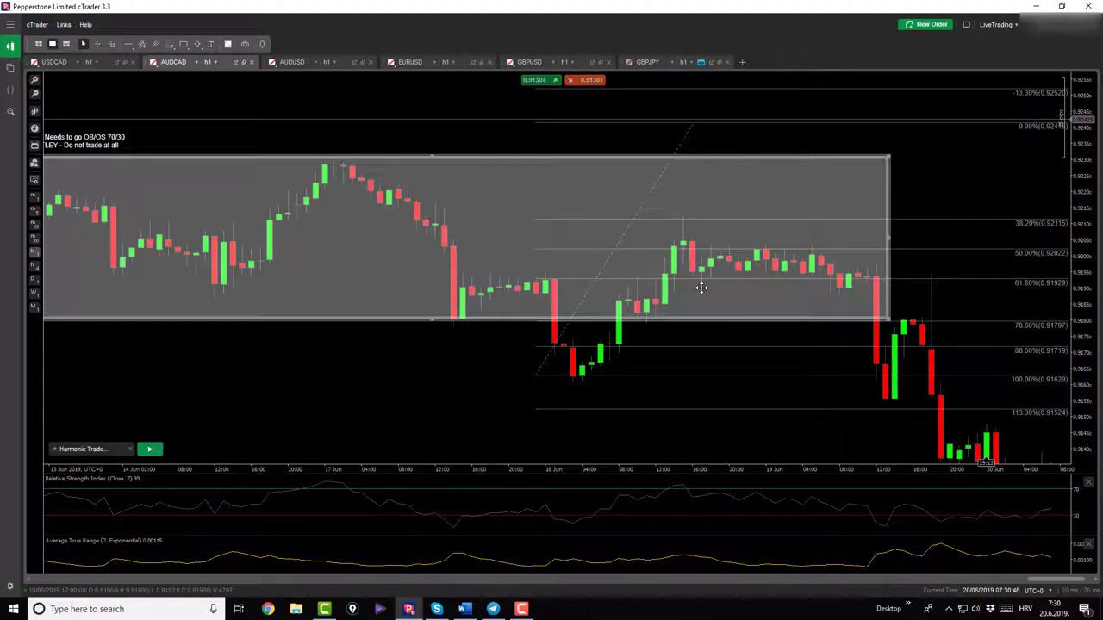
{"action": "scroll", "coordinate": [192, 138], "scroll_direction": "down", "scroll_amount": 2}
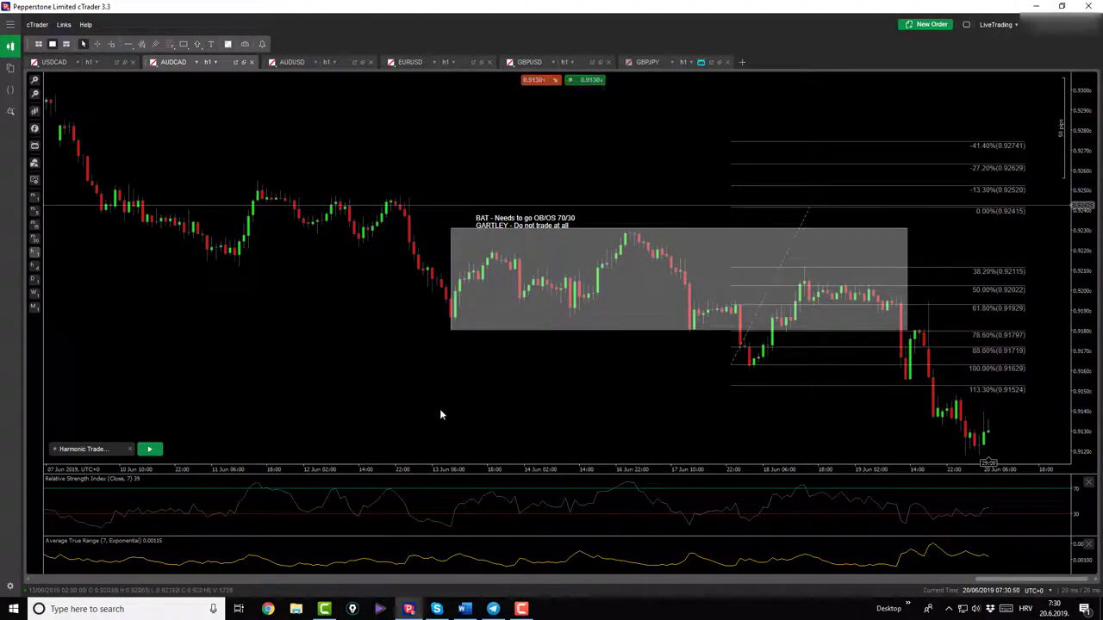
{"action": "left_click", "coordinate": [312, 67]}
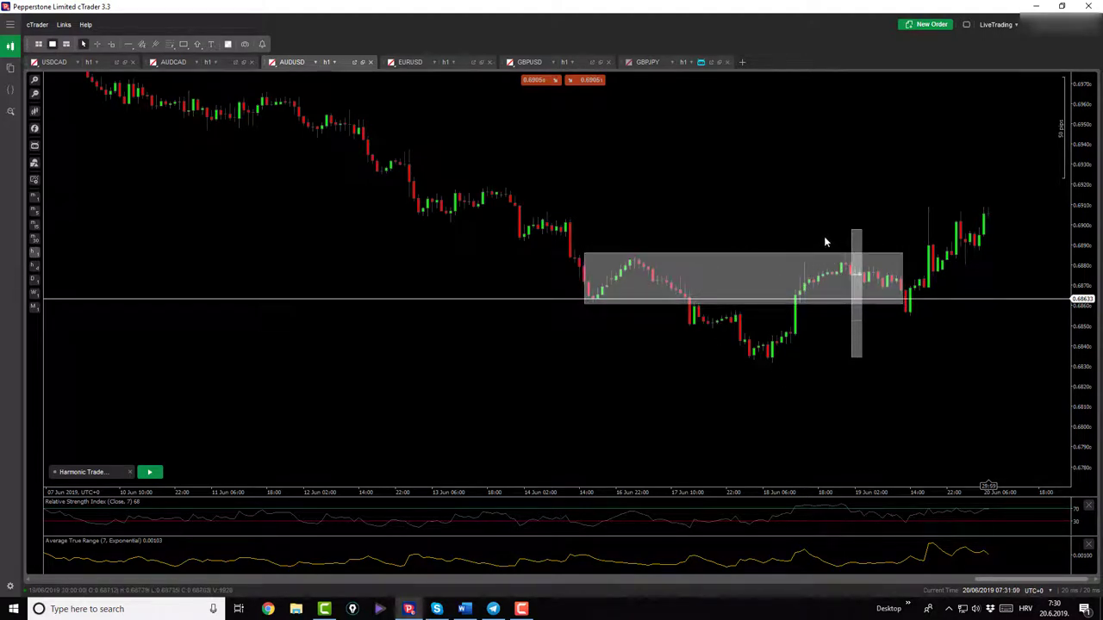
- Zoom in on AUDUSD, measure two pip distances across the kill zones, then open EURUSD
{"action": "left_click", "coordinate": [34, 80]}
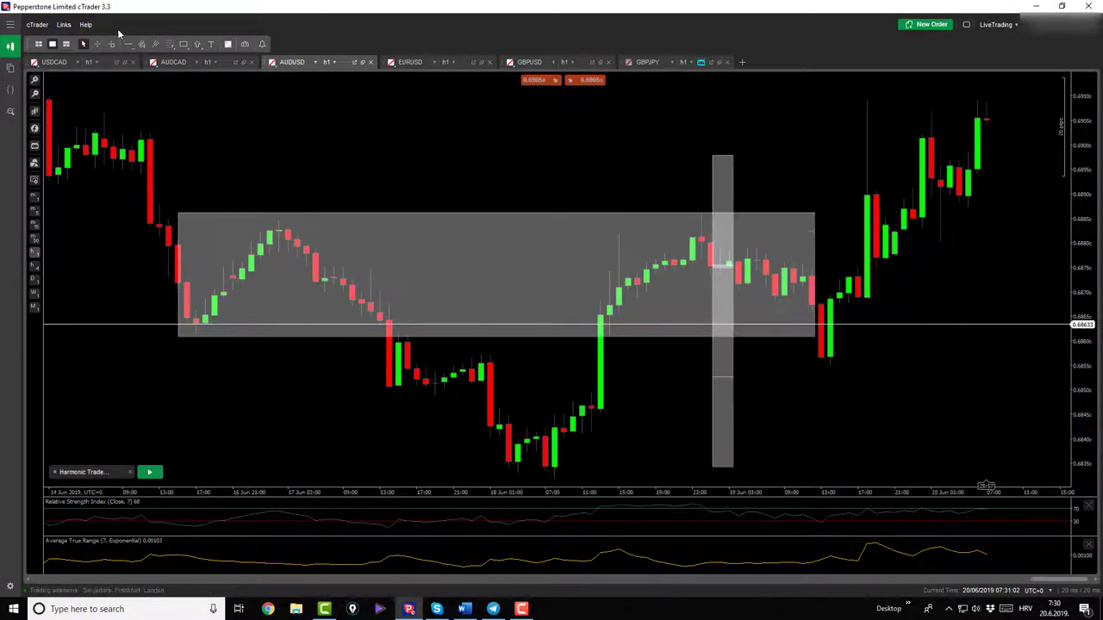
{"action": "left_click", "coordinate": [97, 45]}
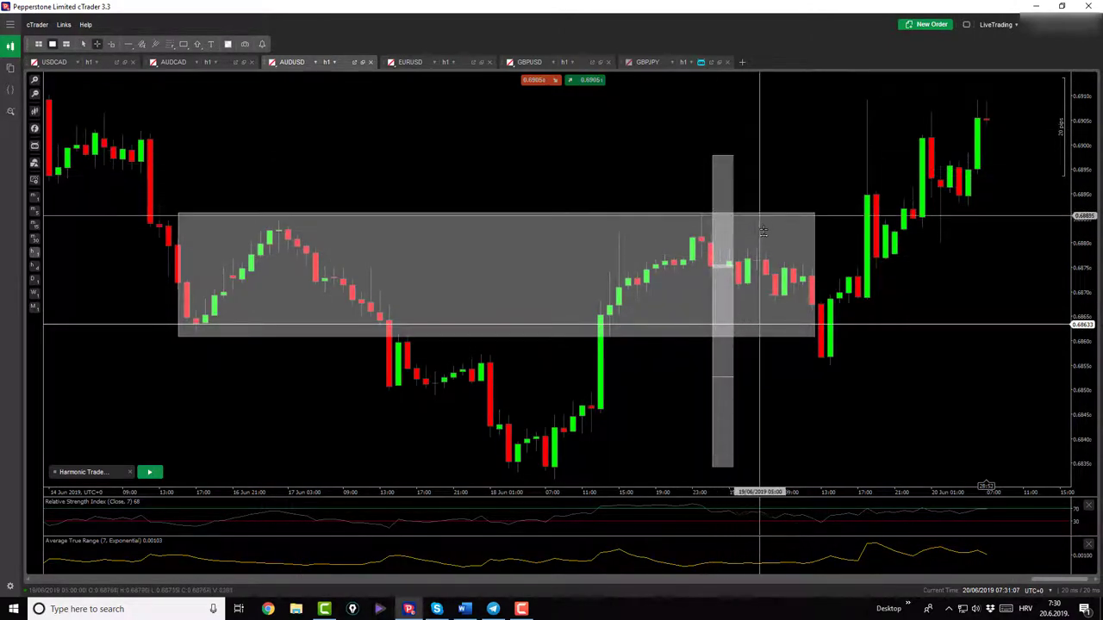
{"action": "left_click_drag", "start_coordinate": [829, 356], "coordinate": [734, 381]}
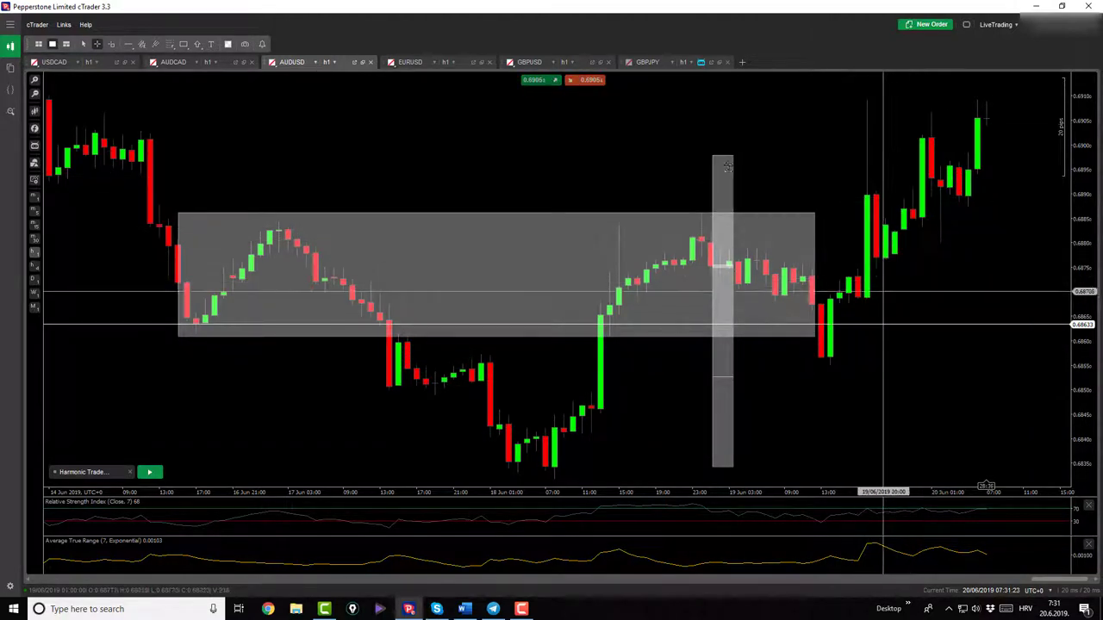
{"action": "left_click_drag", "start_coordinate": [754, 155], "coordinate": [718, 263]}
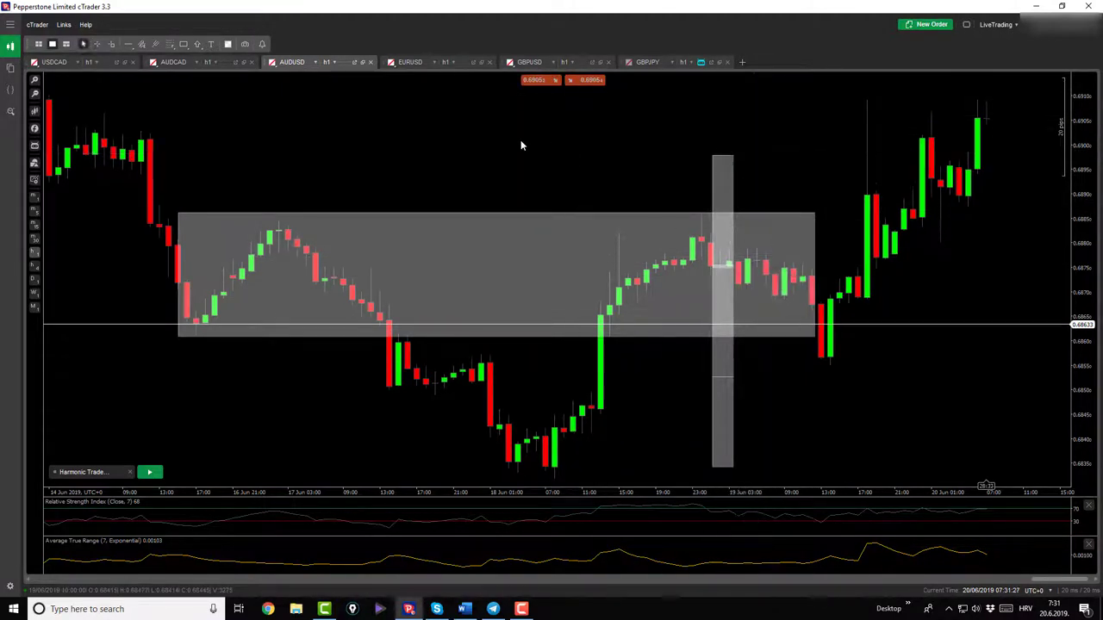
{"action": "left_click", "coordinate": [414, 64]}
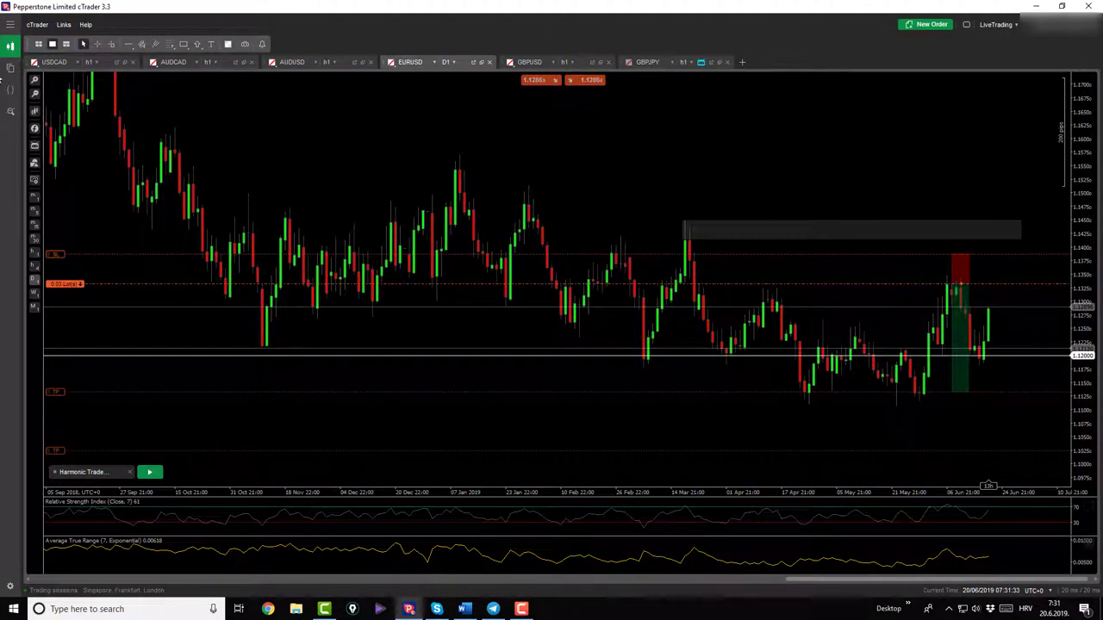
- Zoom into the EURUSD daily chart and recentre the late January–June 2019 candles near the position zone
{"action": "scroll", "coordinate": [66, 89], "scroll_direction": "up", "scroll_amount": 2}
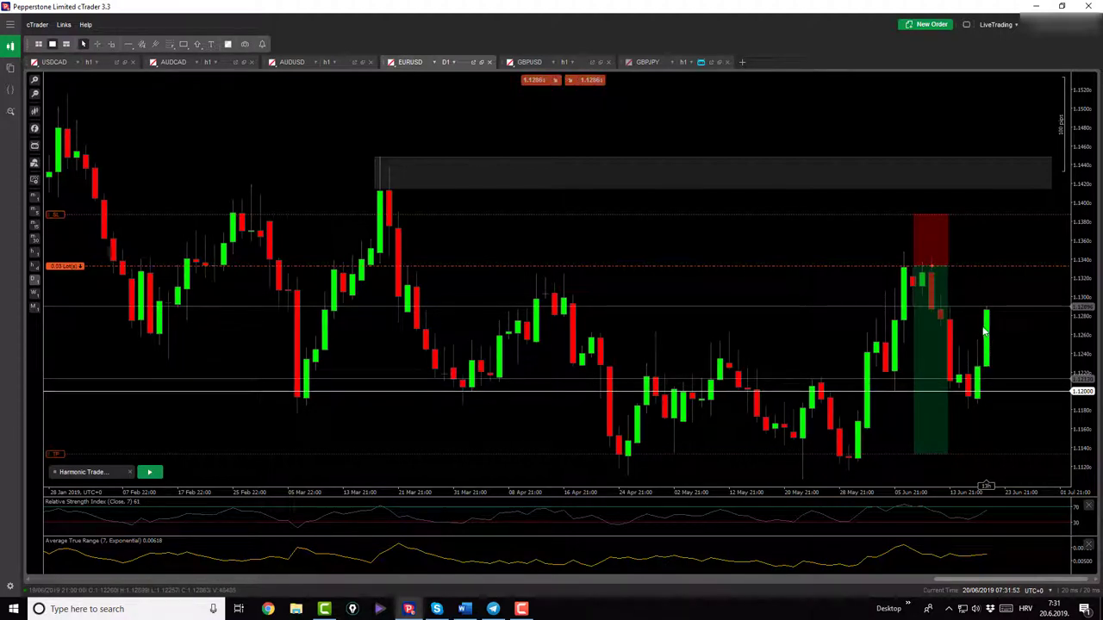
{"action": "left_click_drag", "start_coordinate": [819, 328], "coordinate": [800, 306]}
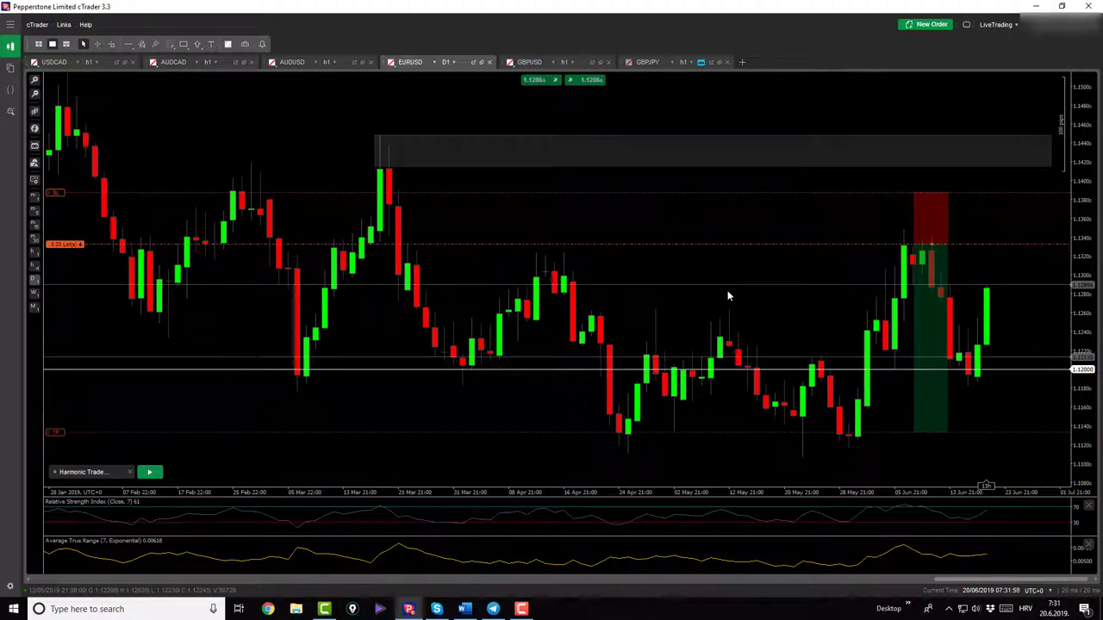
- Switch EURUSD to h4 and draw a Fibonacci retracement from the swing high down to the swing low
{"action": "left_click", "coordinate": [36, 274]}
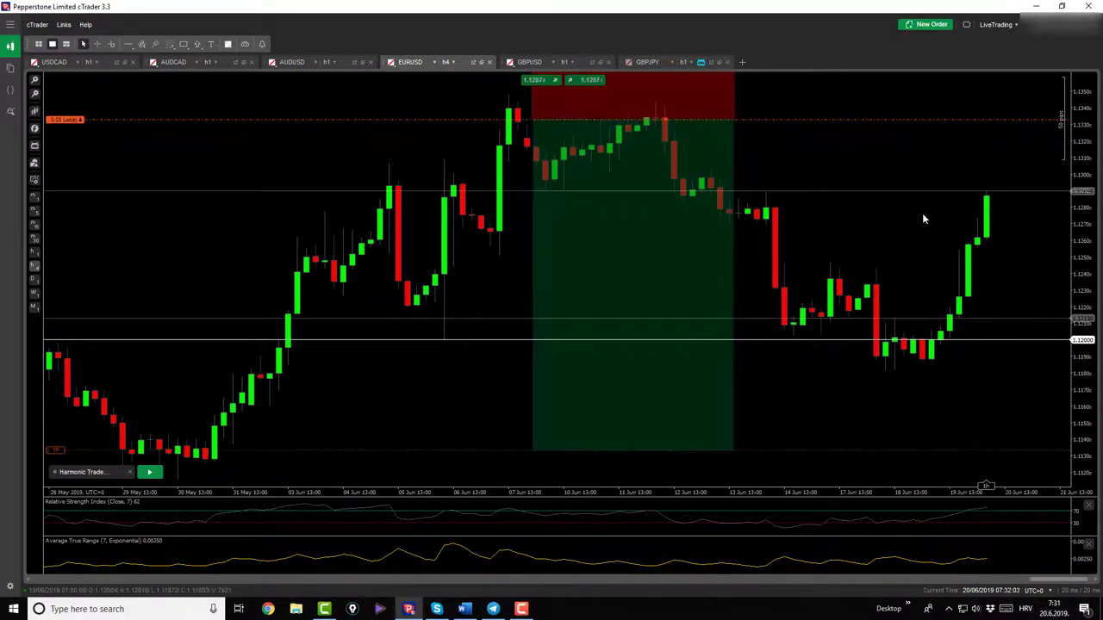
{"action": "left_click", "coordinate": [586, 209]}
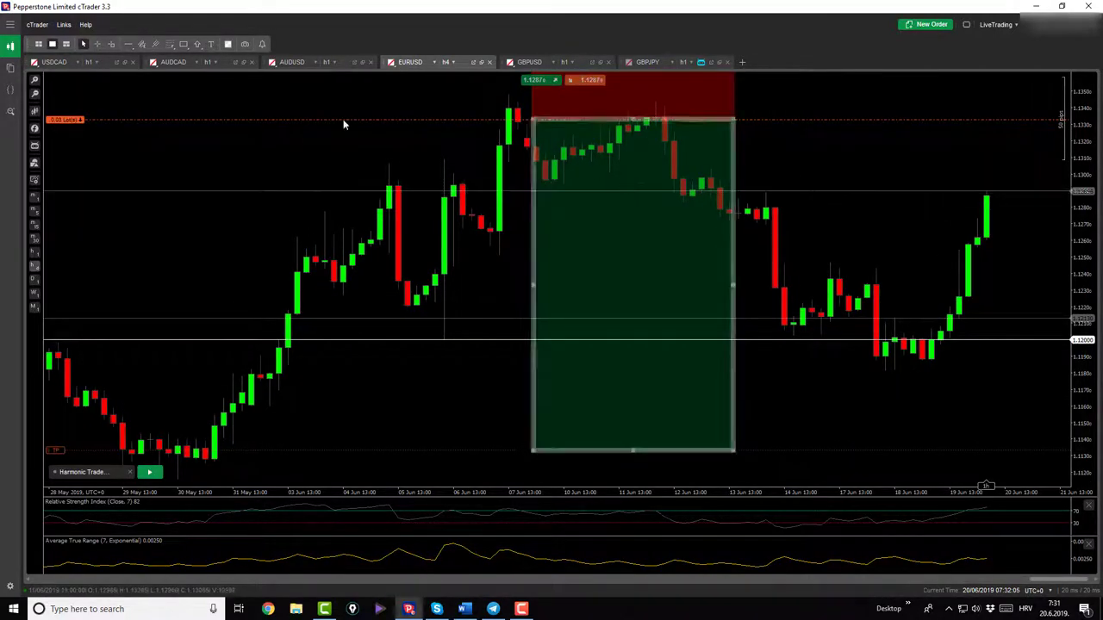
{"action": "left_click", "coordinate": [155, 44]}
{"action": "left_click", "coordinate": [198, 56]}
{"action": "left_click_drag", "start_coordinate": [508, 92], "coordinate": [538, 143]}
{"action": "left_click_drag", "start_coordinate": [799, 390], "coordinate": [886, 370]}
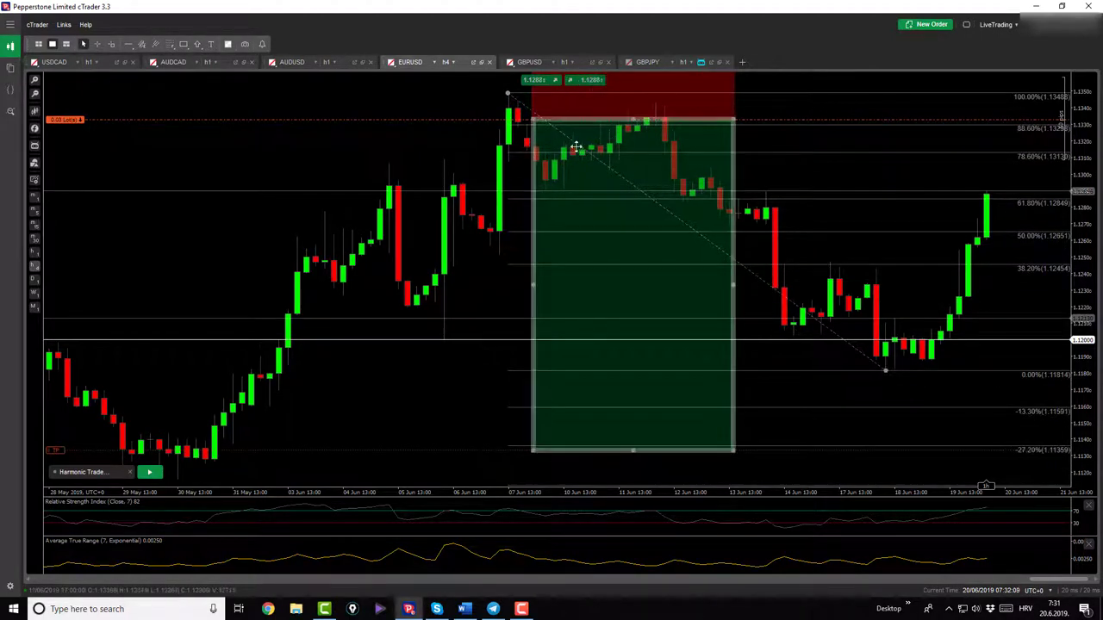
- Fine-tune the Fibonacci top anchor to 1.13478, then reselect the green-red trade box
{"action": "left_click_drag", "start_coordinate": [512, 98], "coordinate": [511, 94]}
{"action": "left_click", "coordinate": [580, 229]}
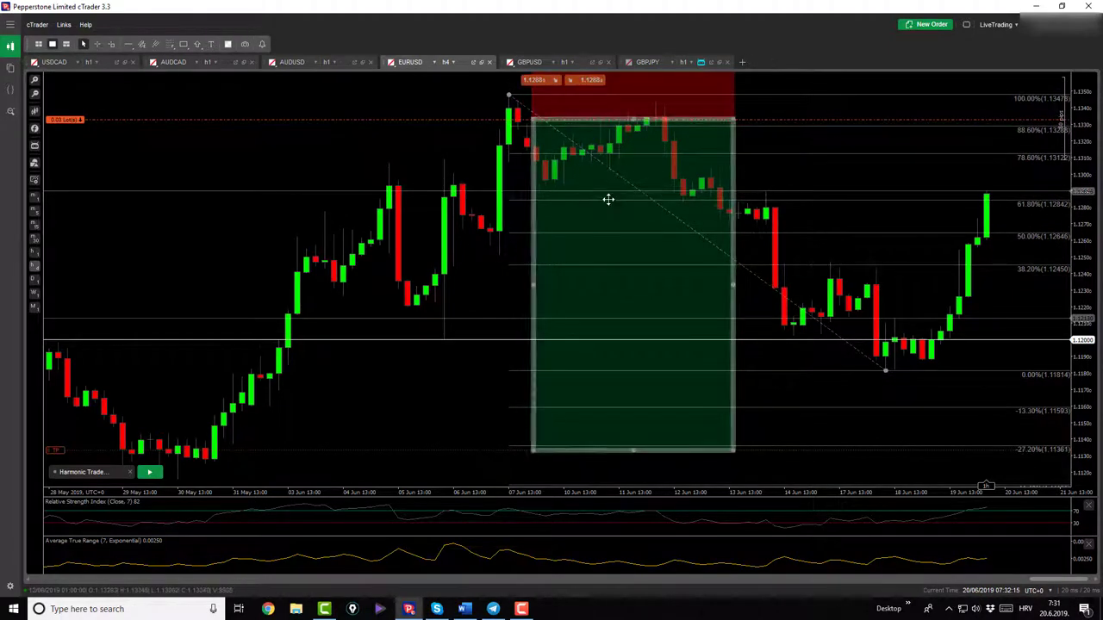
{"action": "left_click", "coordinate": [758, 185]}
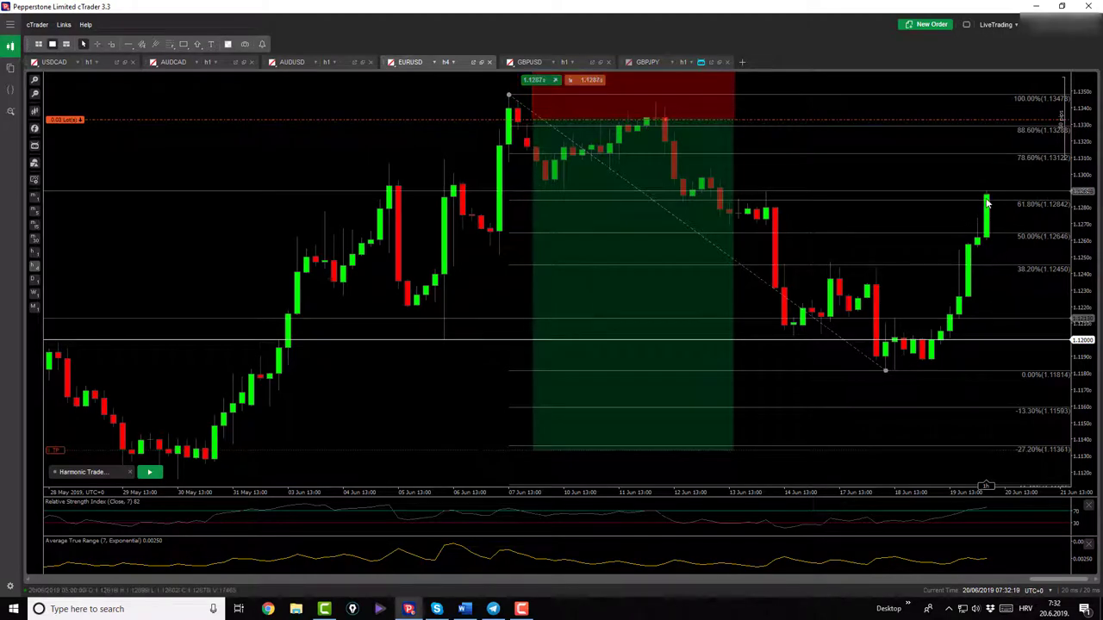
{"action": "left_click", "coordinate": [633, 331]}
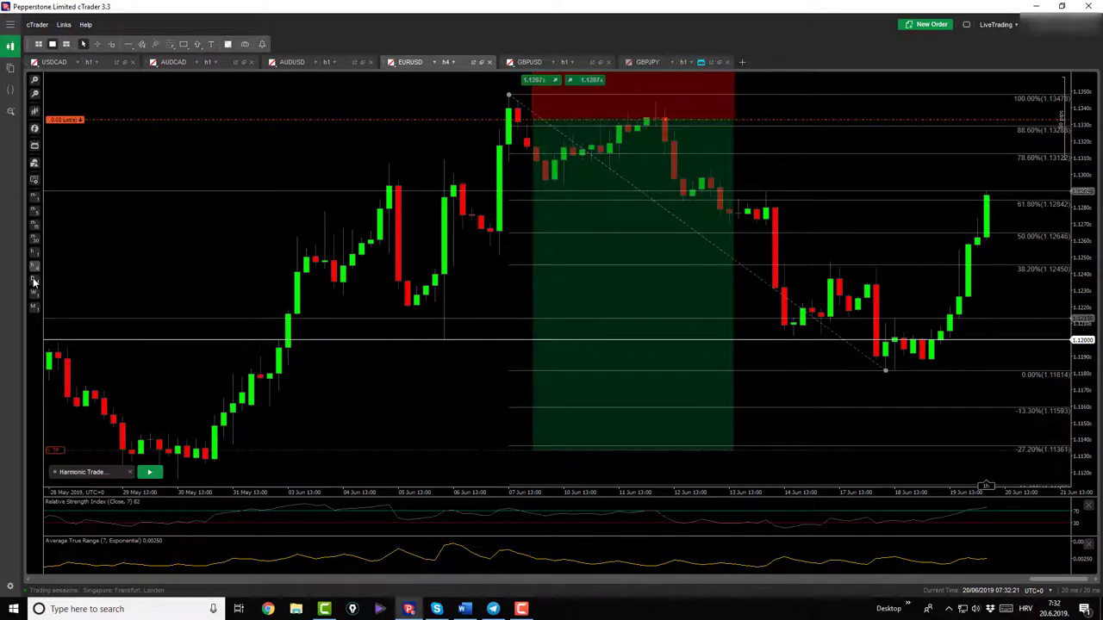
- Put the EURUSD chart on D1 and check the open positions list, then close it
{"action": "left_click", "coordinate": [446, 62]}
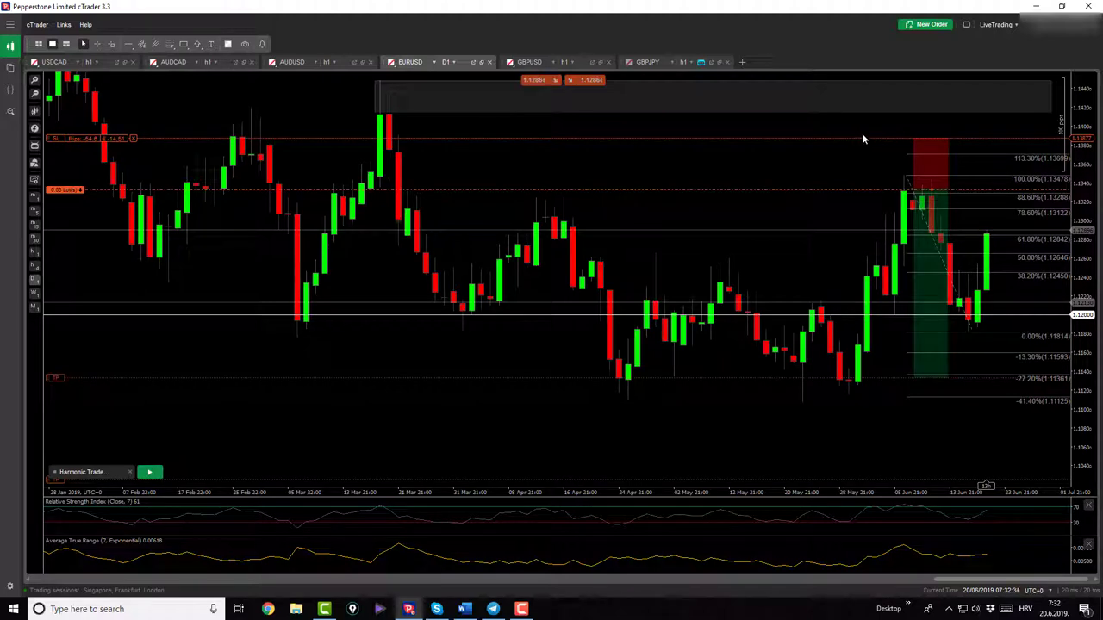
{"action": "left_click", "coordinate": [967, 25]}
{"action": "left_click", "coordinate": [967, 25]}
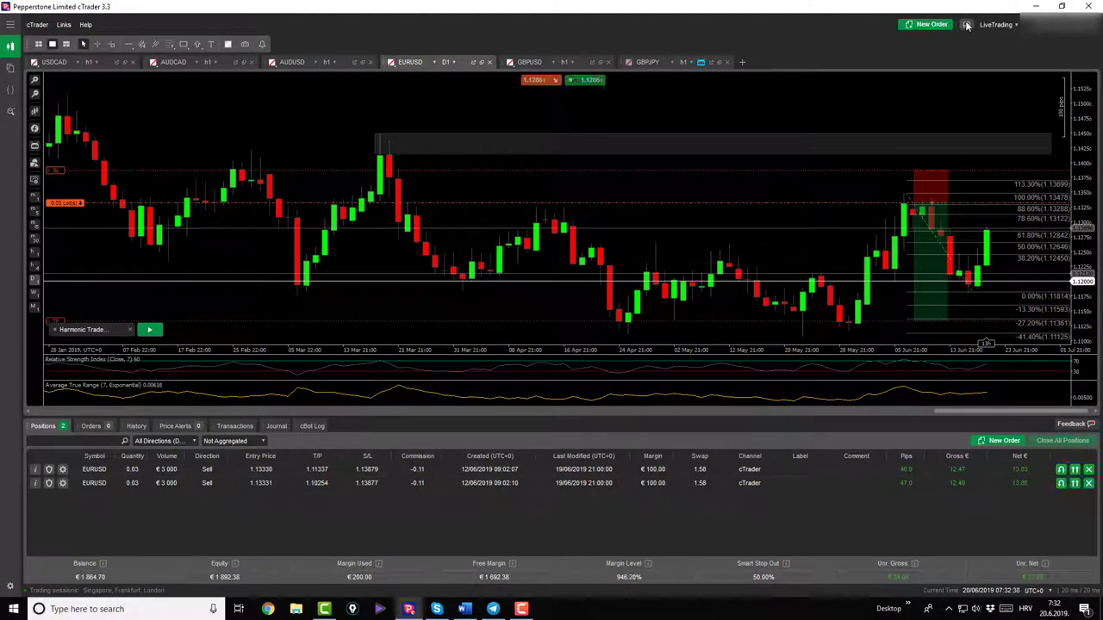
{"action": "left_click", "coordinate": [967, 25]}
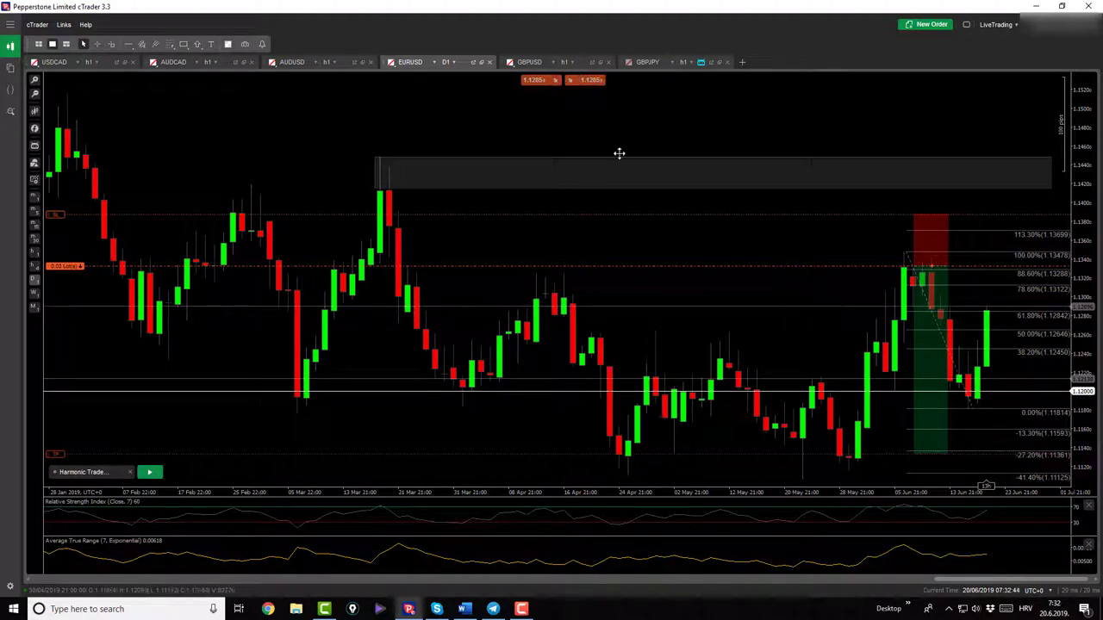
- On GBPUSD, start the Harmonic Trade cBot and select then deselect the grey kill-zone rectangle
{"action": "left_click", "coordinate": [528, 62]}
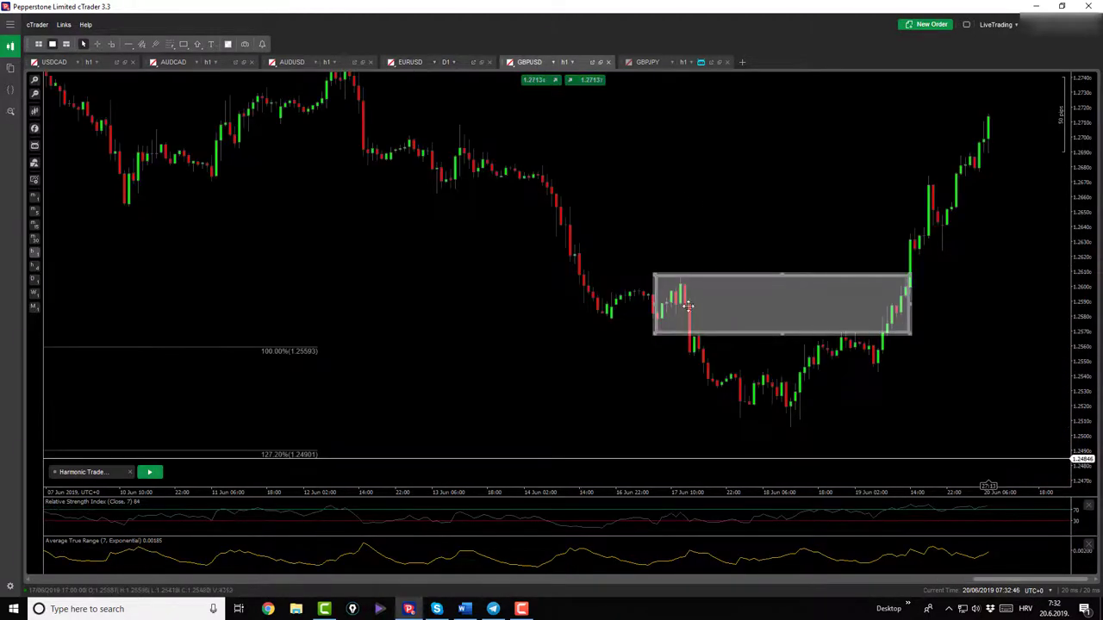
{"action": "left_click", "coordinate": [149, 471]}
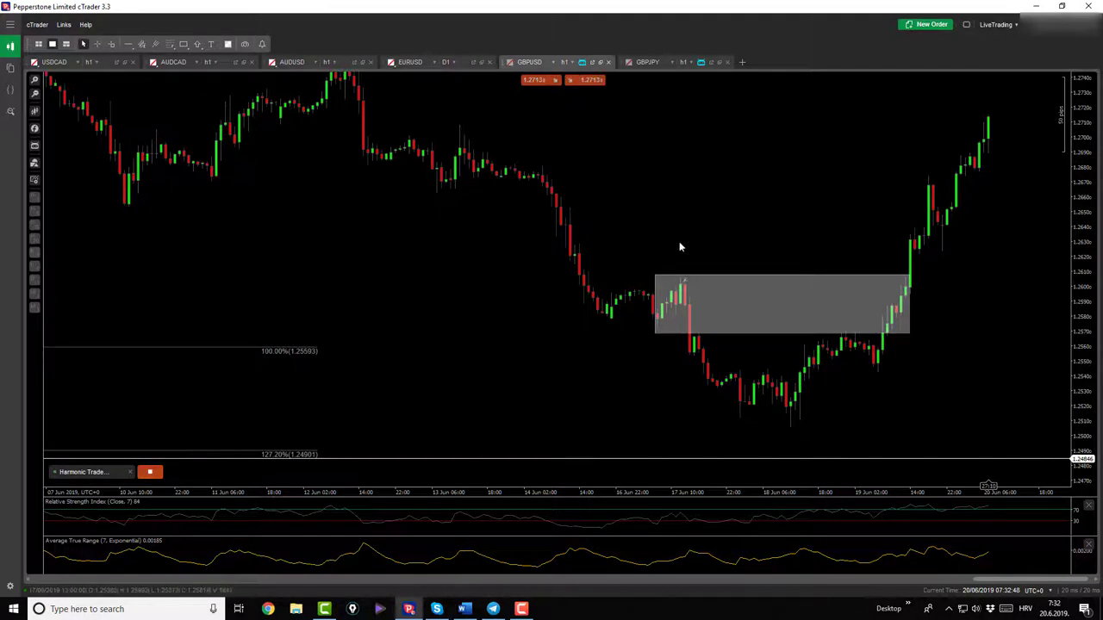
{"action": "left_click", "coordinate": [802, 317]}
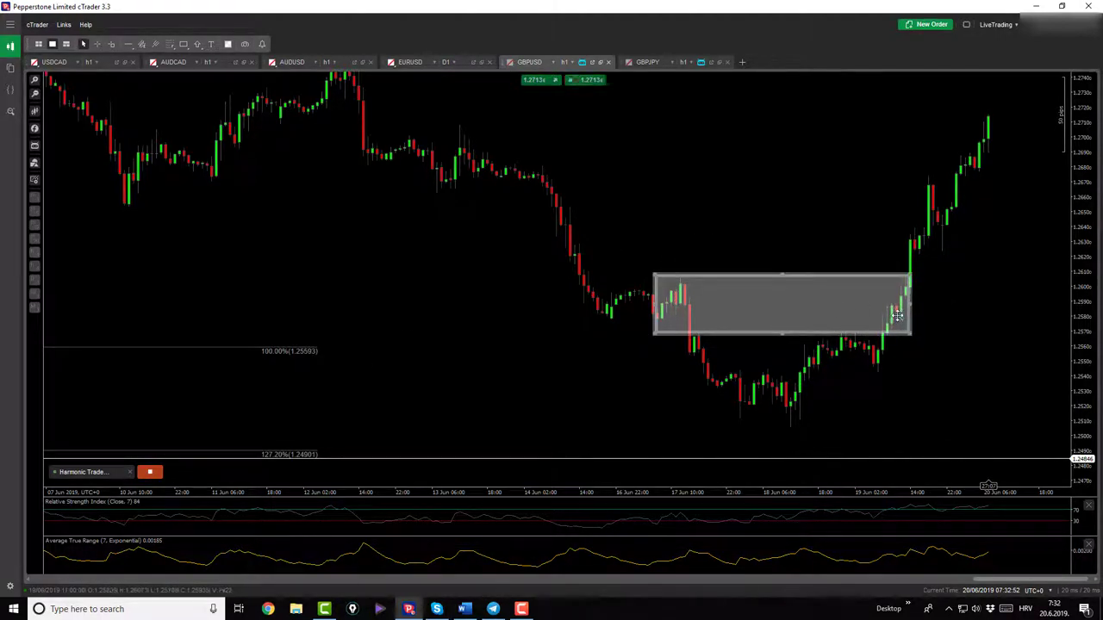
{"action": "left_click", "coordinate": [669, 243]}
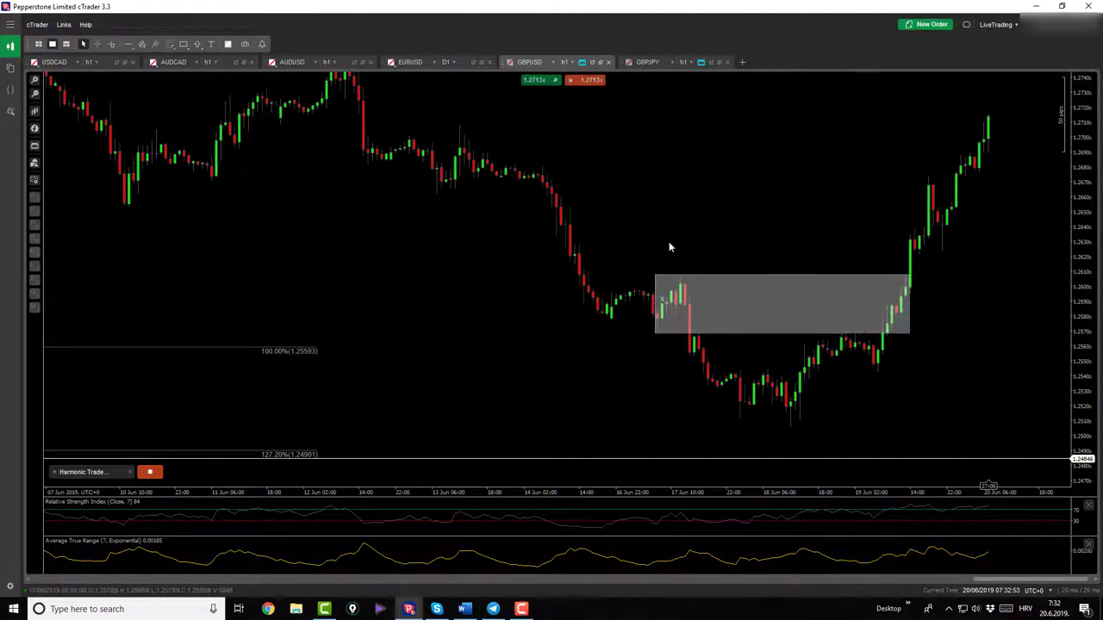
- Place pattern points A and B, then stop the bot to discard the sketch and move to GBPJPY
{"action": "left_click", "coordinate": [789, 437]}
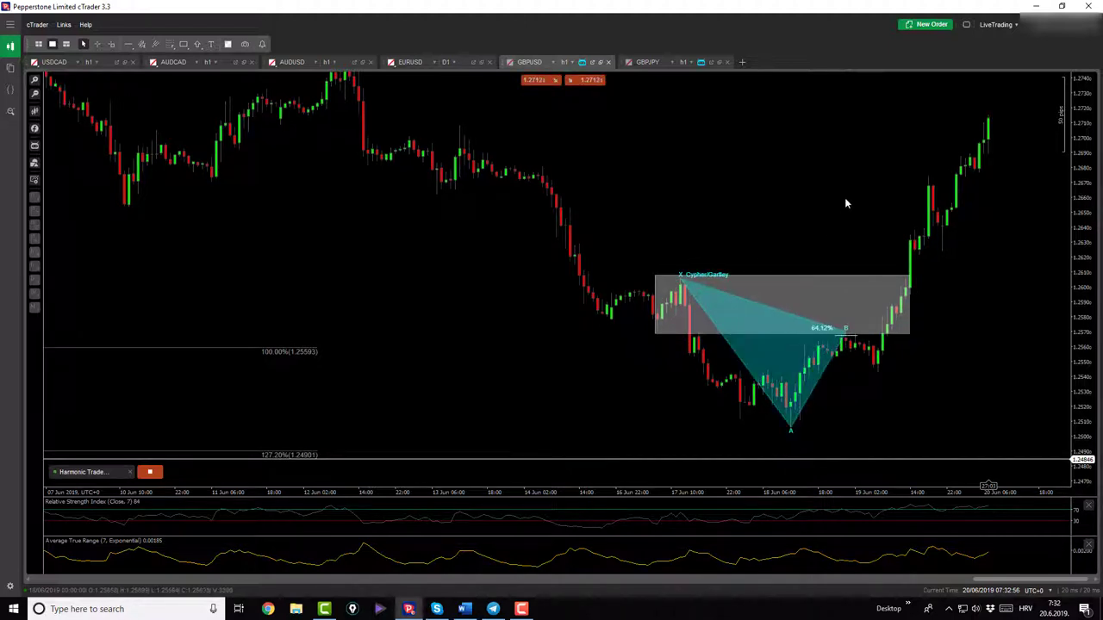
{"action": "left_click", "coordinate": [845, 203]}
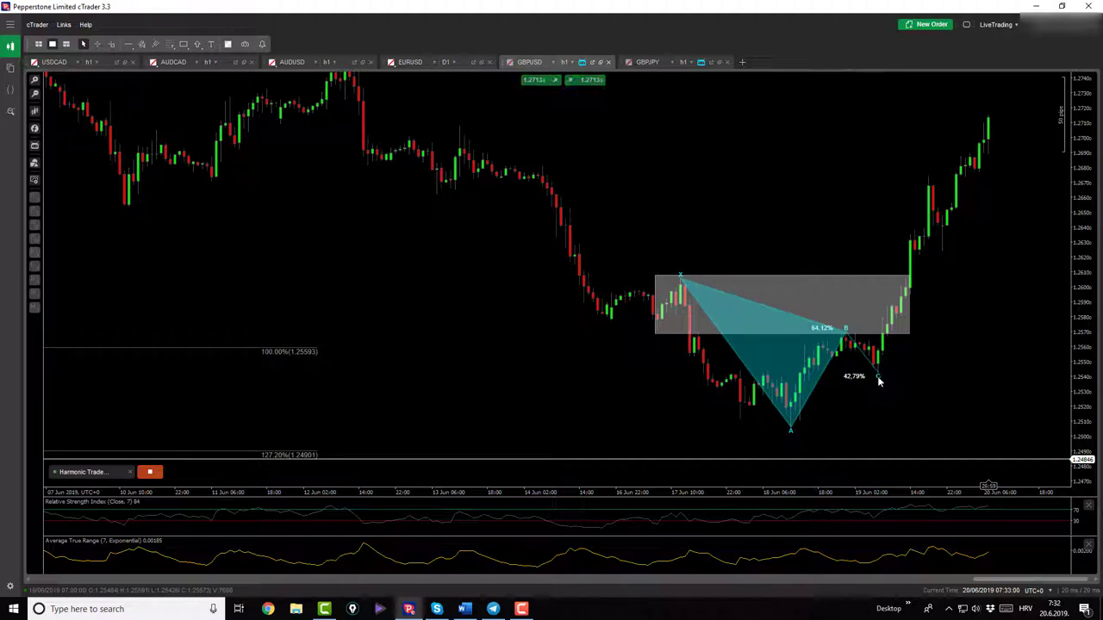
{"action": "left_click", "coordinate": [158, 476]}
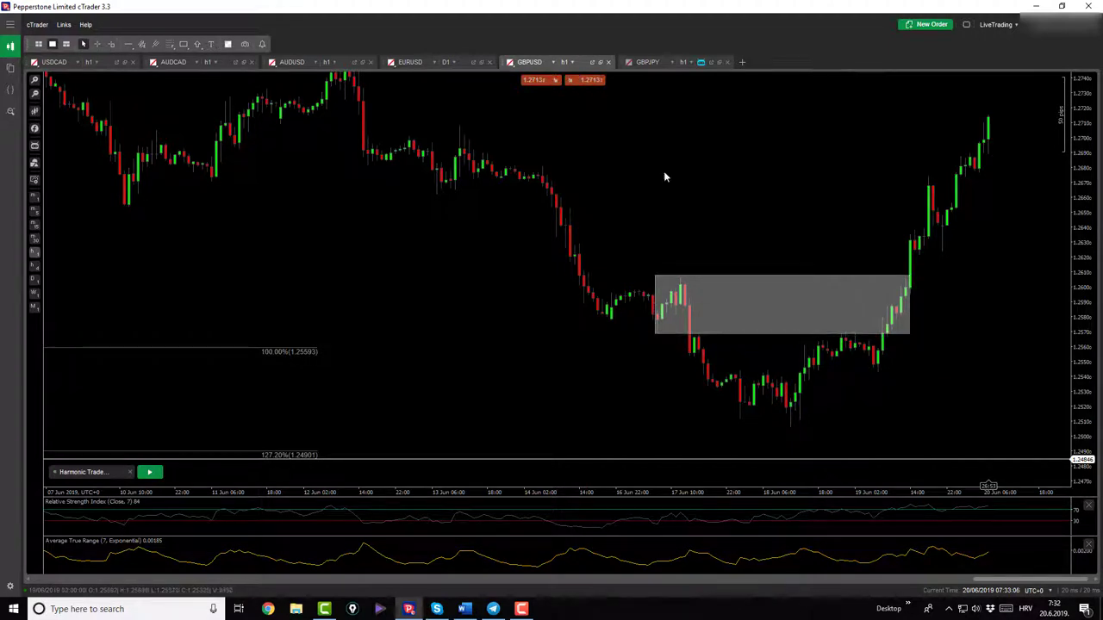
{"action": "left_click", "coordinate": [646, 60]}
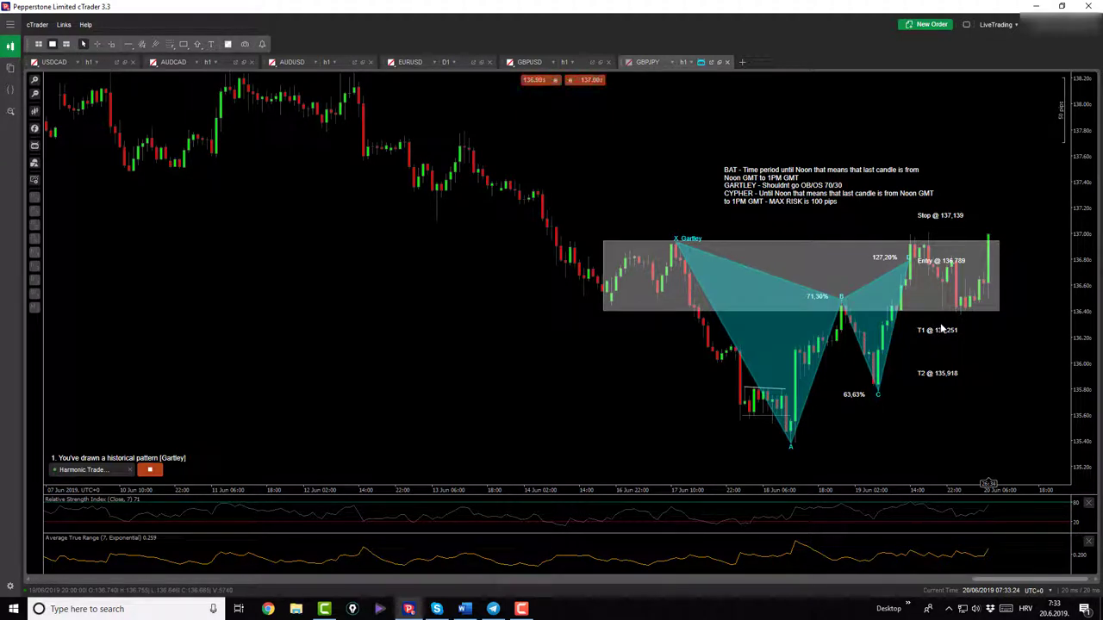
- Draw a Fibonacci retracement from the 135.380 A low up to 137.004 on GBPJPY
{"action": "left_click", "coordinate": [183, 53]}
{"action": "left_click", "coordinate": [198, 66]}
{"action": "mouse_move", "coordinate": [790, 449]}
{"action": "left_mouse_down"}
{"action": "mouse_move", "coordinate": [896, 284]}
{"action": "mouse_move", "coordinate": [915, 222]}
{"action": "mouse_move", "coordinate": [929, 236]}
{"action": "left_mouse_up"}
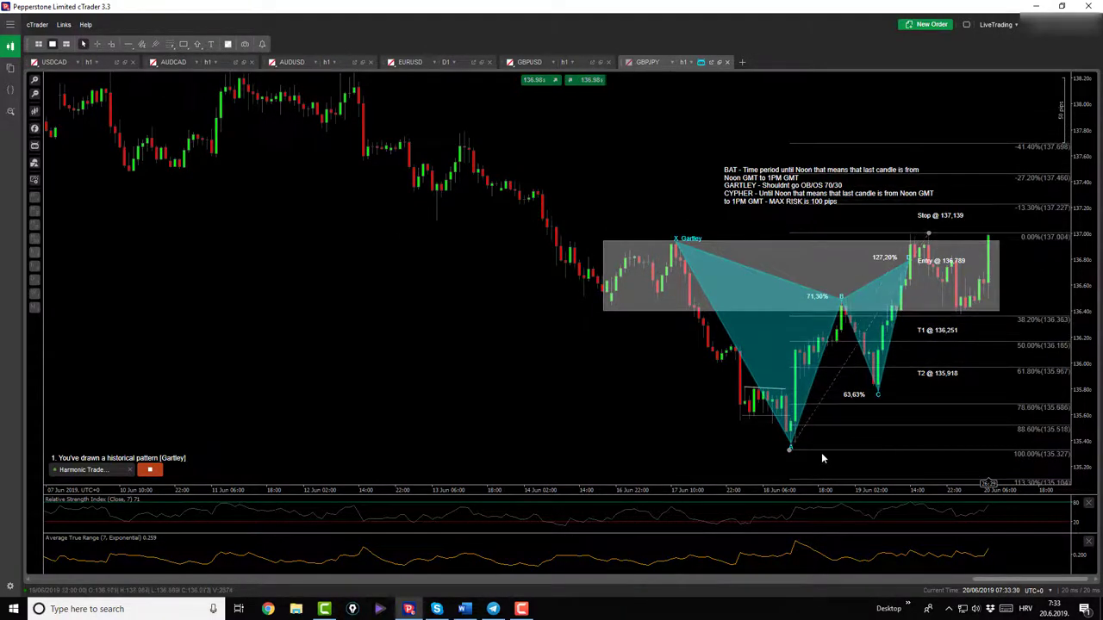
{"action": "left_click_drag", "start_coordinate": [792, 451], "coordinate": [791, 446]}
- Zoom in on the Gartley pattern and measure pips from the 20 Jun 01:00 candle with the crosshair
{"action": "left_click", "coordinate": [34, 80]}
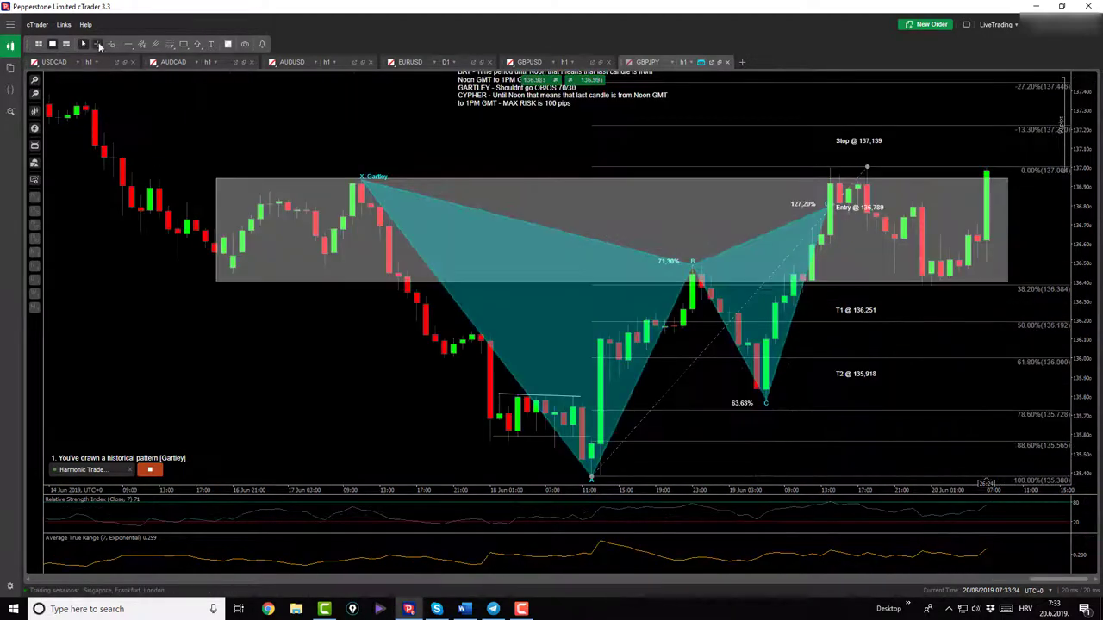
{"action": "left_click", "coordinate": [98, 44]}
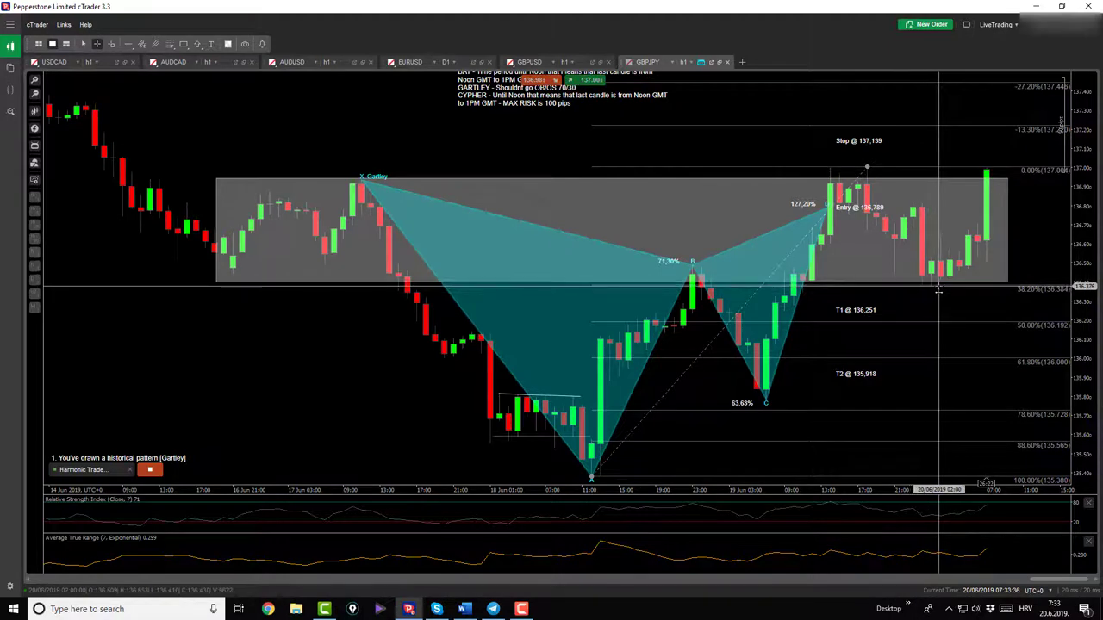
{"action": "left_click_drag", "start_coordinate": [932, 285], "coordinate": [842, 214]}
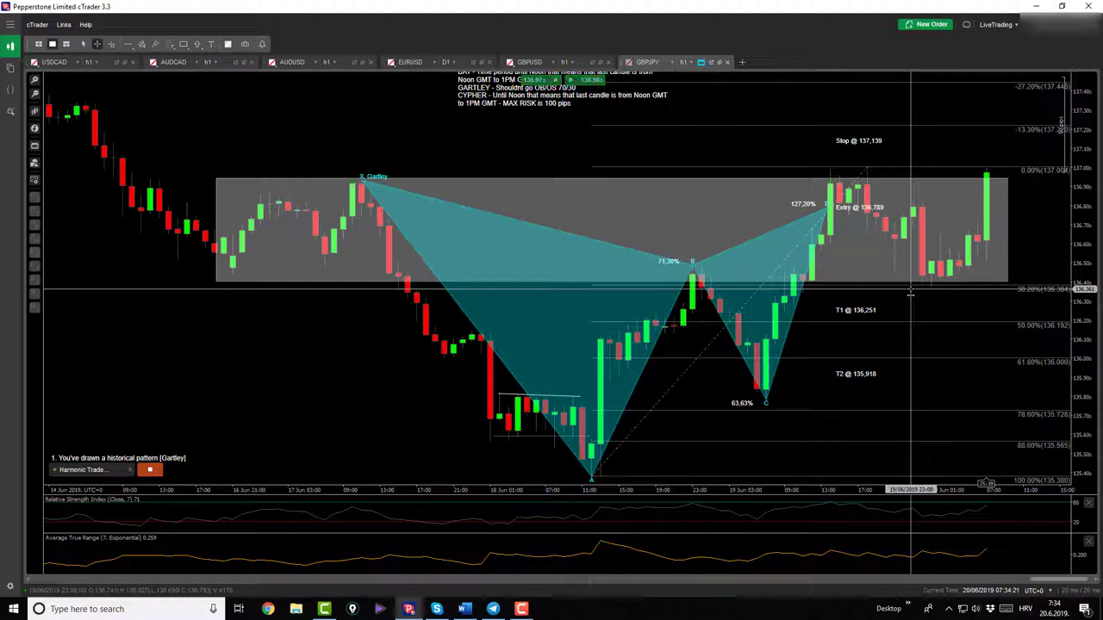
- Delete the Gartley pattern from the GBPJPY chart and select the Average True Range line
{"action": "left_click", "coordinate": [870, 190]}
{"action": "left_click", "coordinate": [939, 335]}
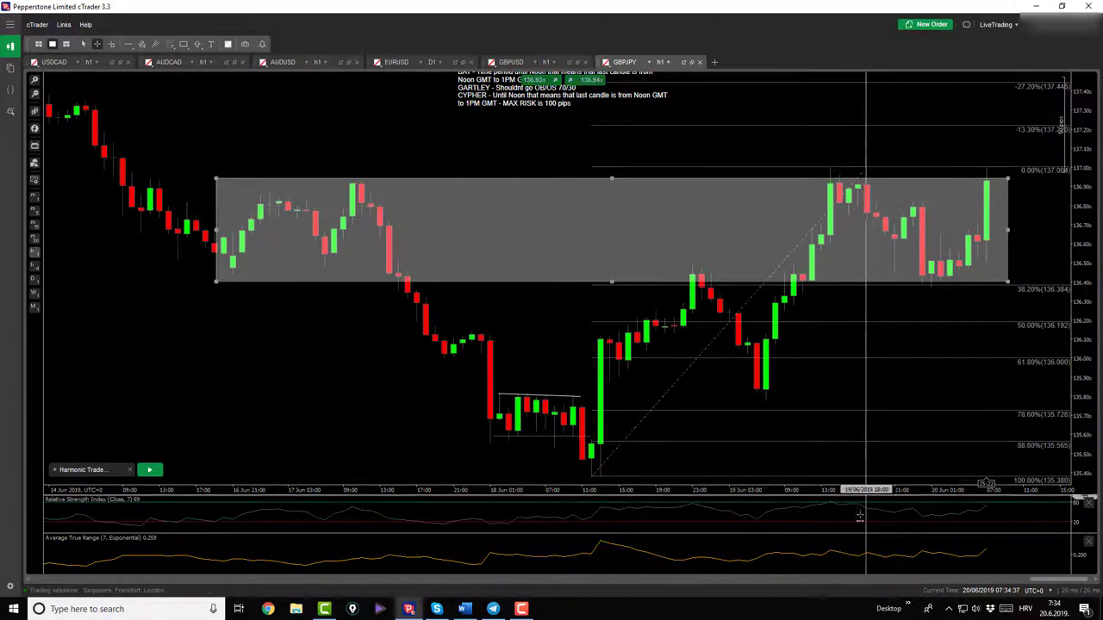
{"action": "left_click", "coordinate": [862, 556]}
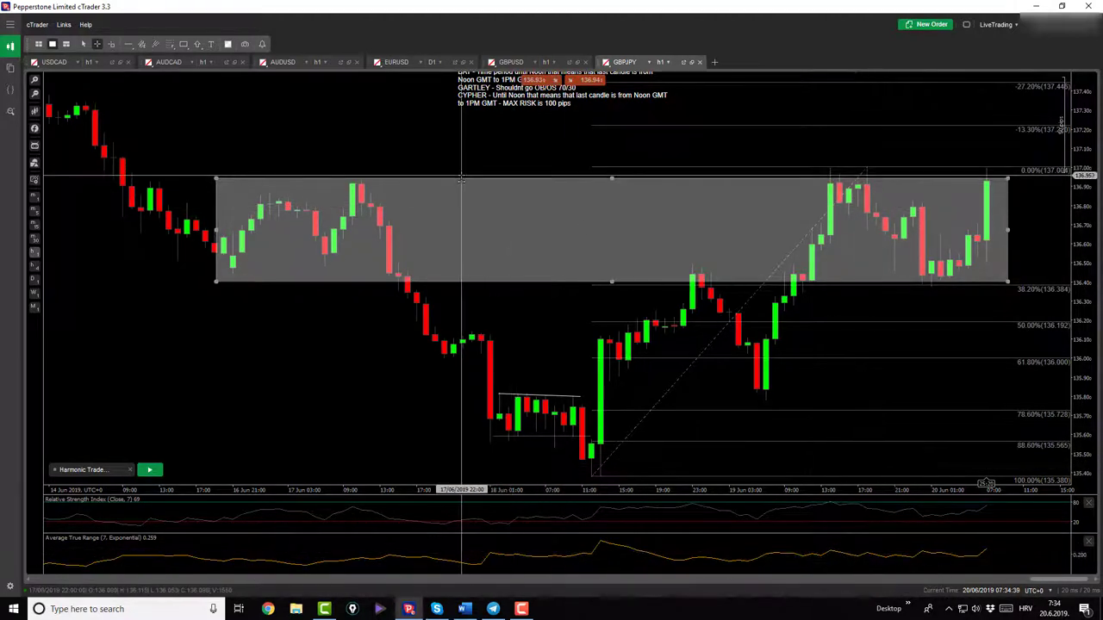
- Measure 24.1-, 8.5- and 35.8-pip moves, then open and close Rectangle 1's properties unchanged
{"action": "left_click_drag", "start_coordinate": [463, 181], "coordinate": [483, 162]}
{"action": "left_click_drag", "start_coordinate": [589, 129], "coordinate": [644, 135]}
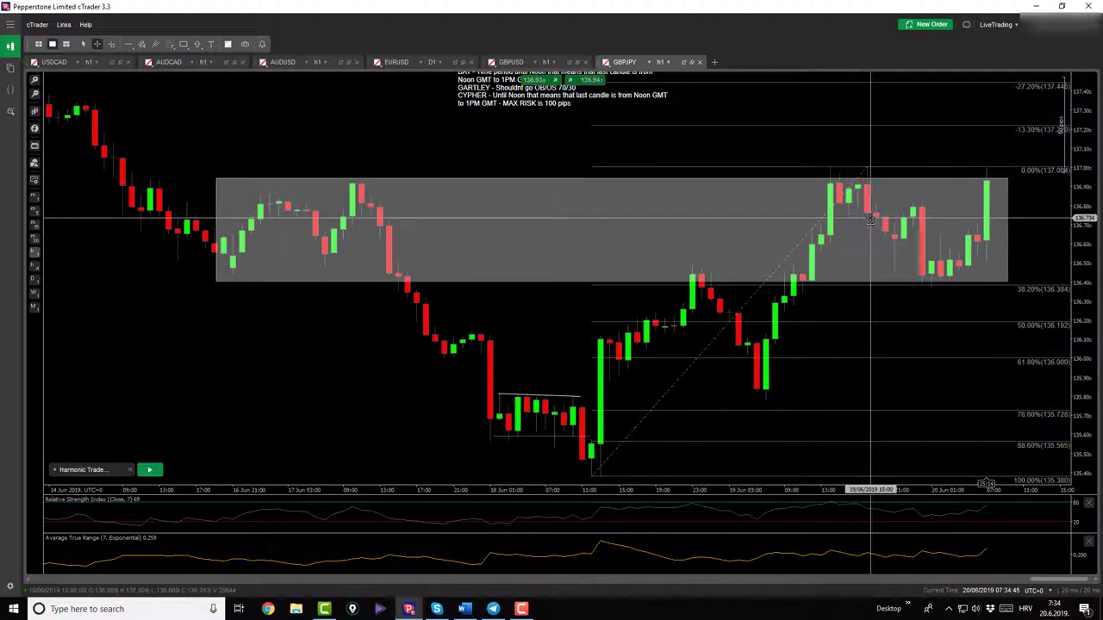
{"action": "left_click_drag", "start_coordinate": [879, 211], "coordinate": [983, 184]}
{"action": "left_click_drag", "start_coordinate": [878, 211], "coordinate": [924, 279]}
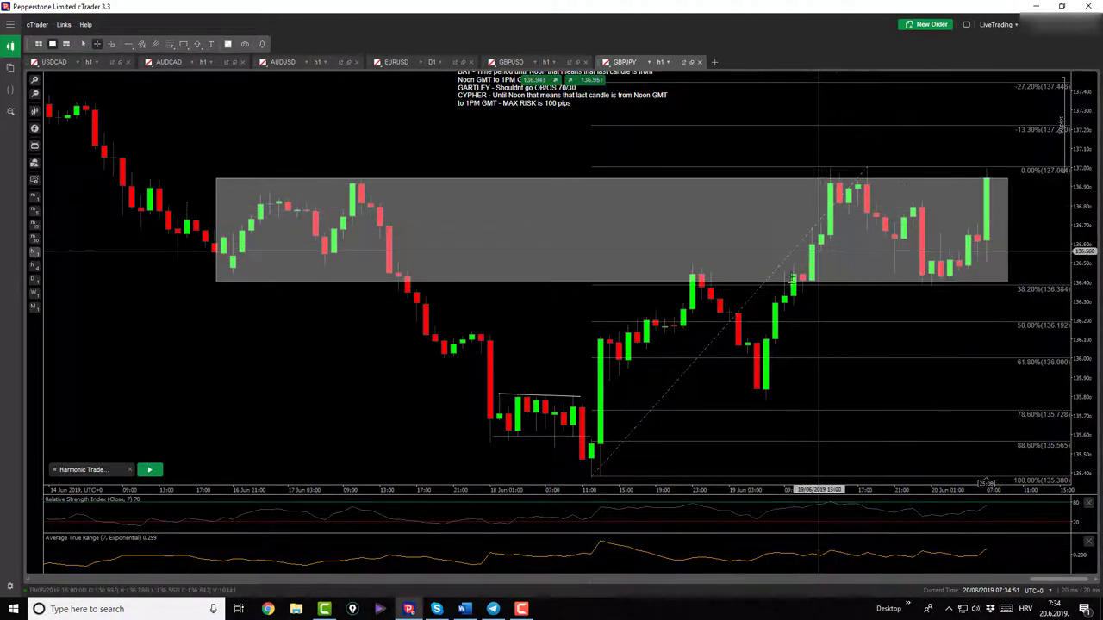
{"action": "double_click", "coordinate": [477, 258]}
{"action": "left_click", "coordinate": [620, 420]}
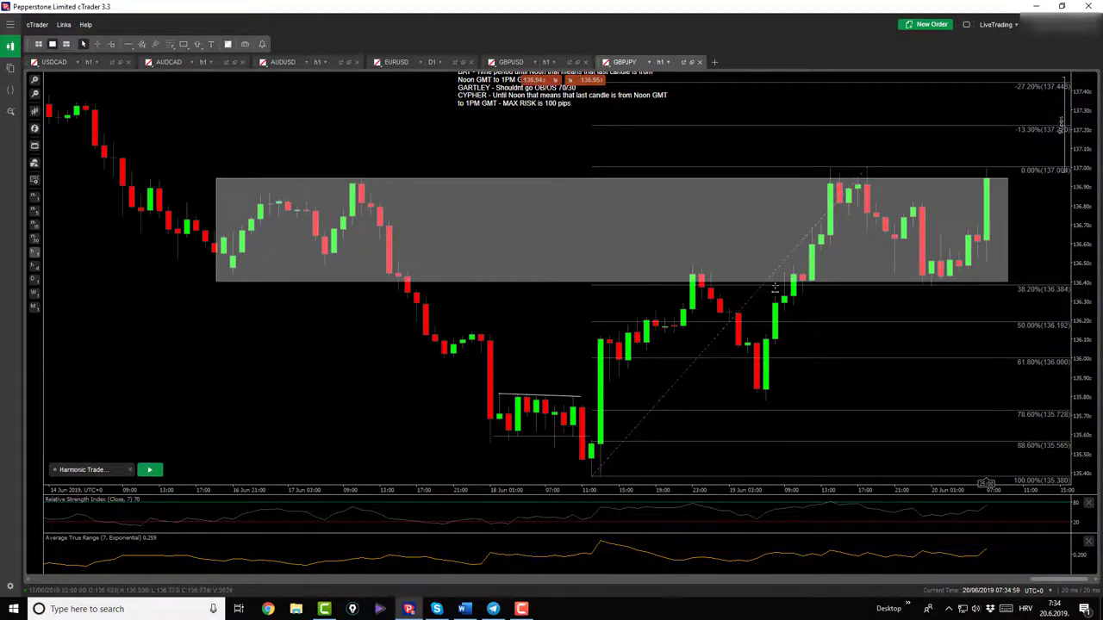
{"action": "scroll", "coordinate": [505, 364], "scroll_direction": "down", "scroll_amount": 3}
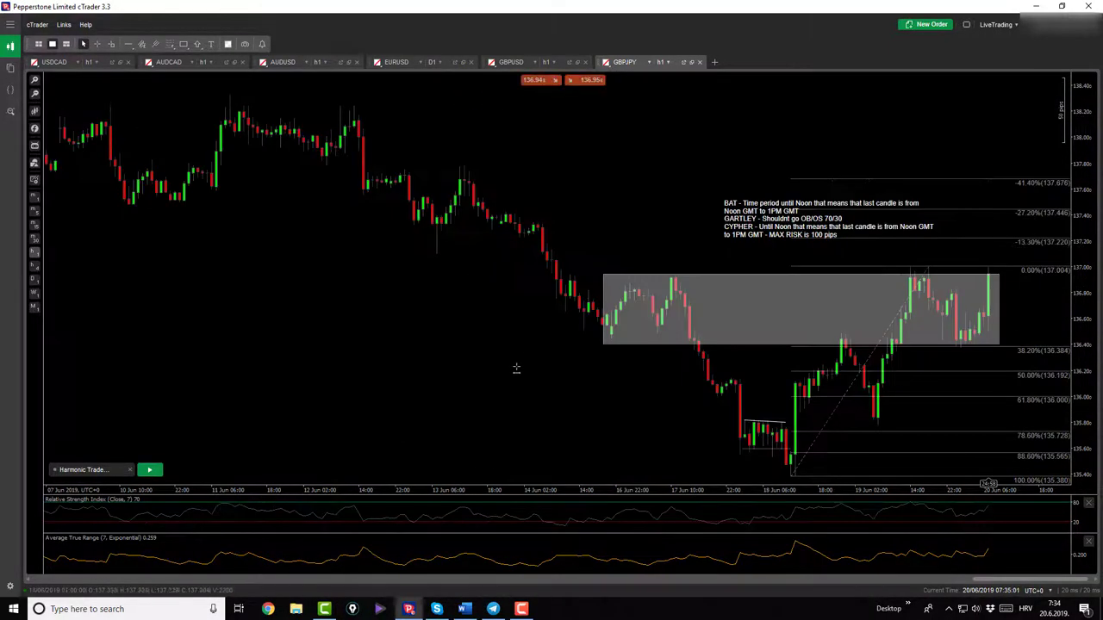
{"action": "scroll", "coordinate": [475, 330], "scroll_direction": "up", "scroll_amount": 1}
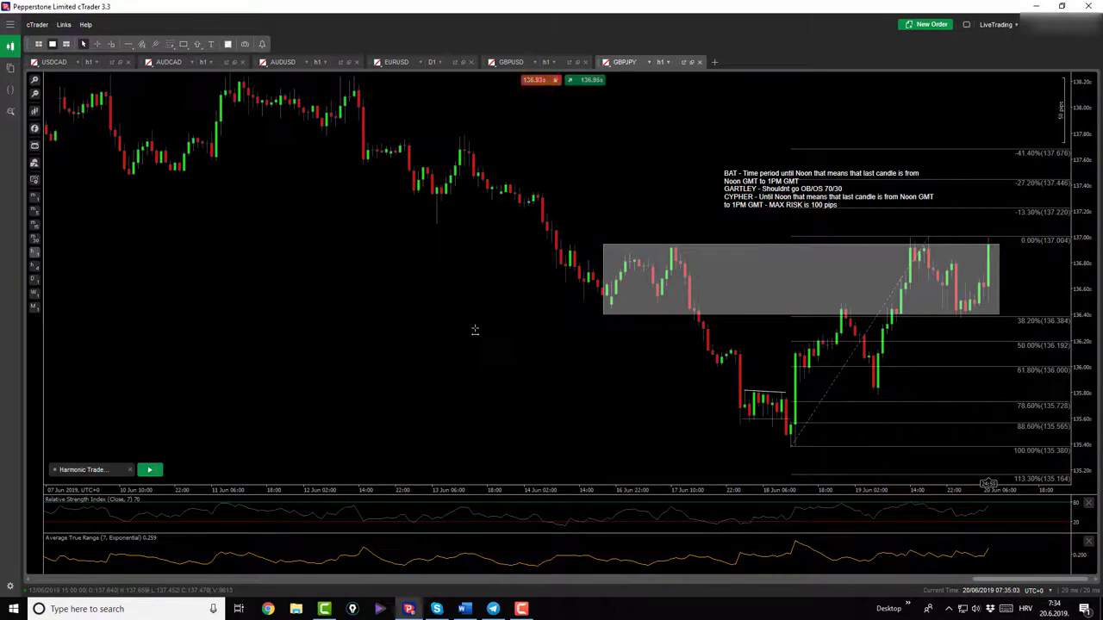